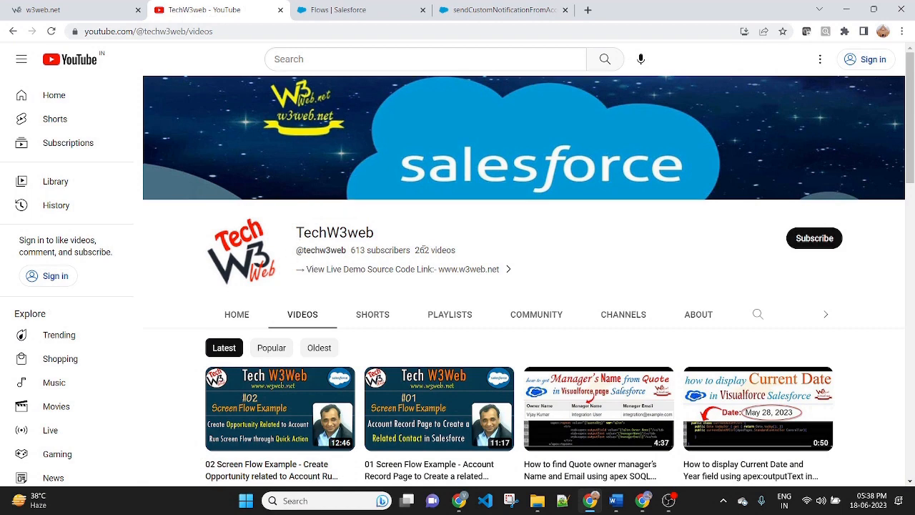
- Review the screen flow requirements in the techw3web_YtDemo Word document, and switch to the Chrome window with Salesforce Setup
left_click(615, 500)
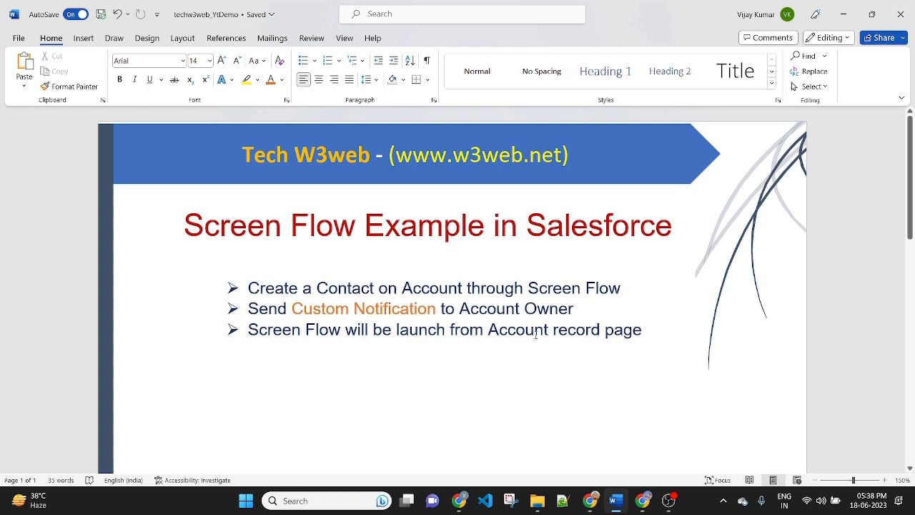
left_click(658, 329)
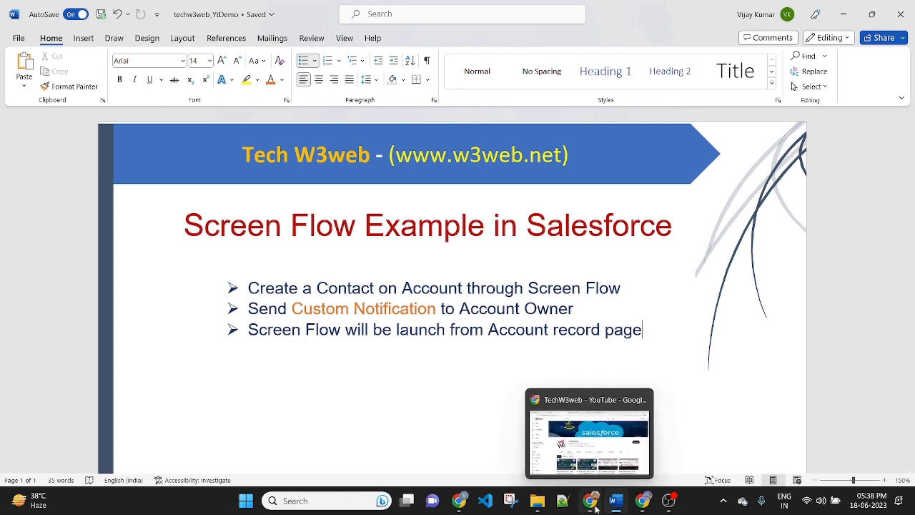
mouse_move(648, 508)
left_click(648, 449)
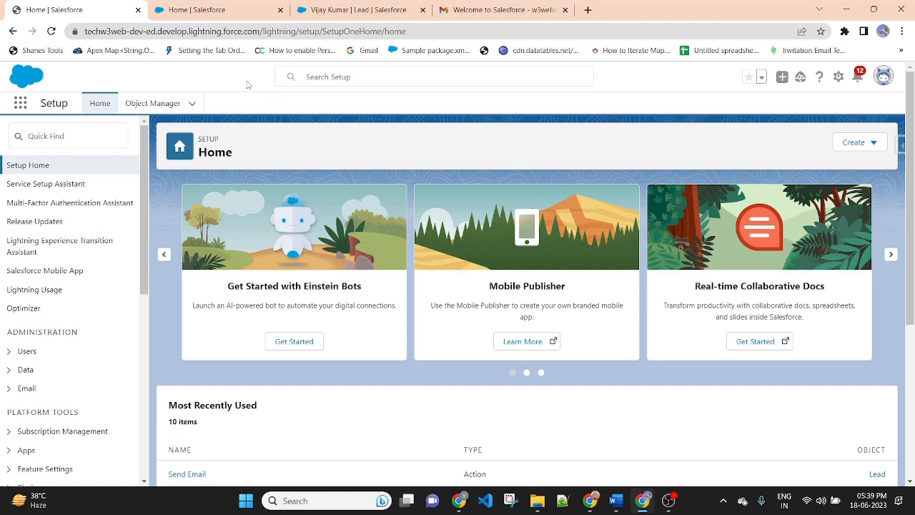
- Find "custom noti" in Setup and open the Custom Notifications page
left_click(67, 139)
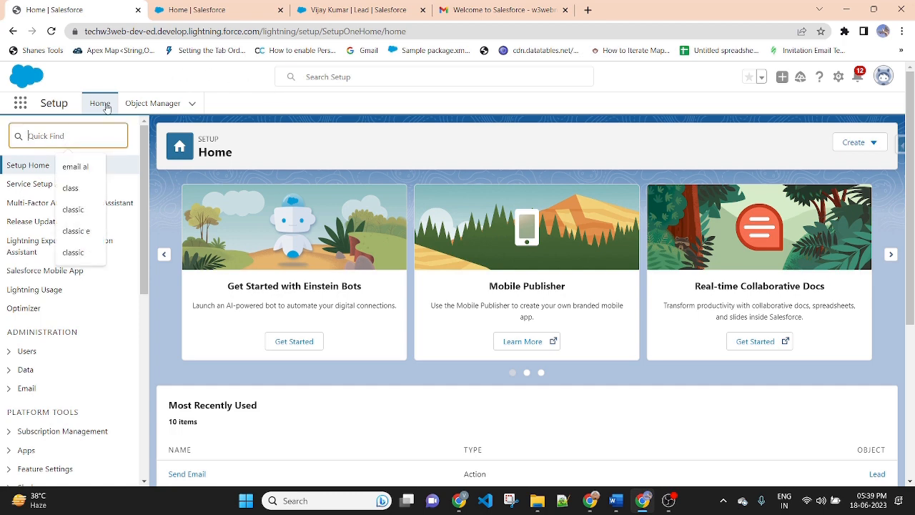
left_click(151, 82)
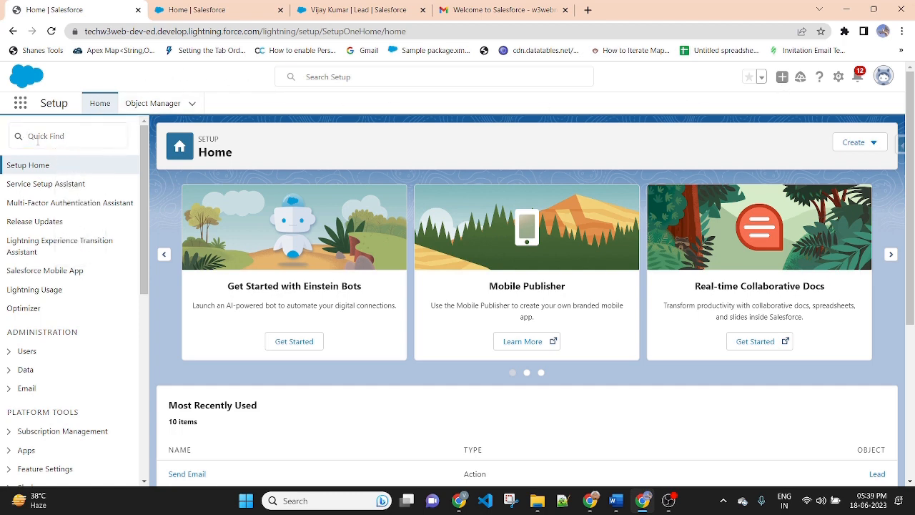
left_click(50, 136)
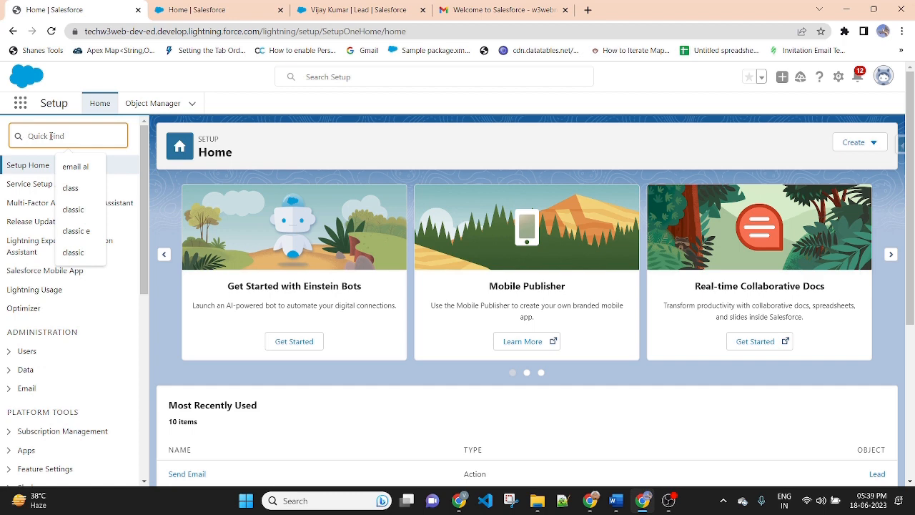
type("custom")
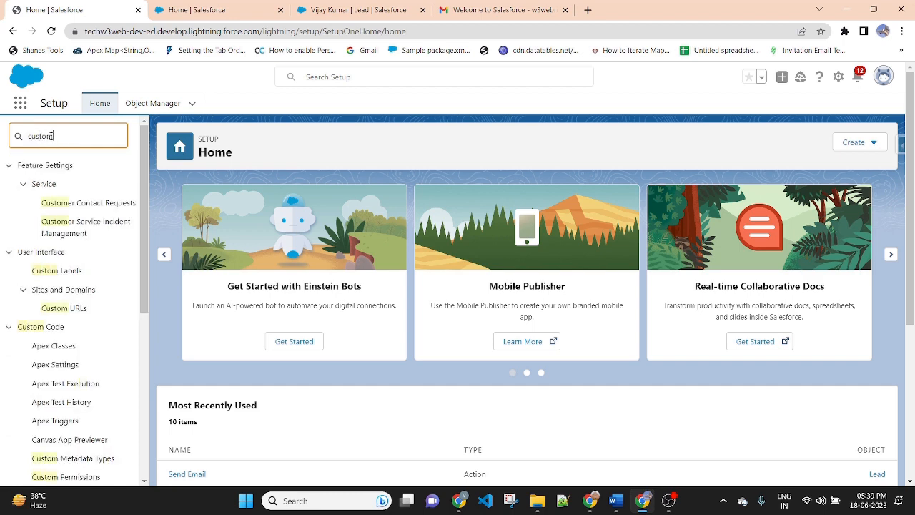
type(" noti")
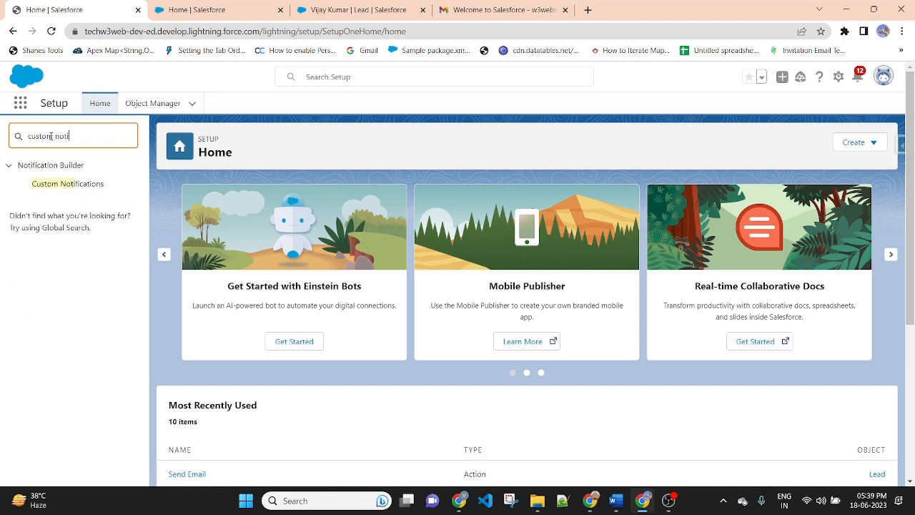
left_click(71, 185)
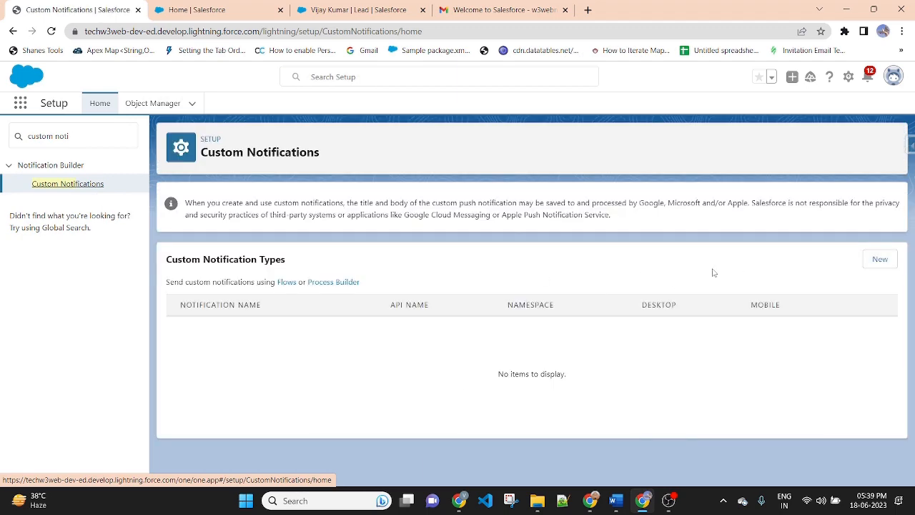
- Create a custom notification type with name and API name accountCustomNotification, supporting the Desktop and Mobile channels, and save it
left_click(894, 262)
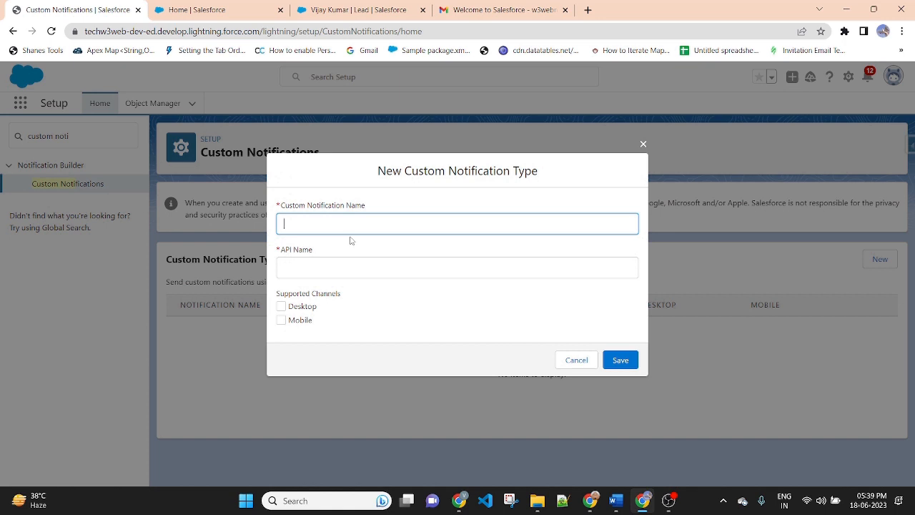
type("accountCustomNotification")
key("ctrl+a")
left_click(416, 205)
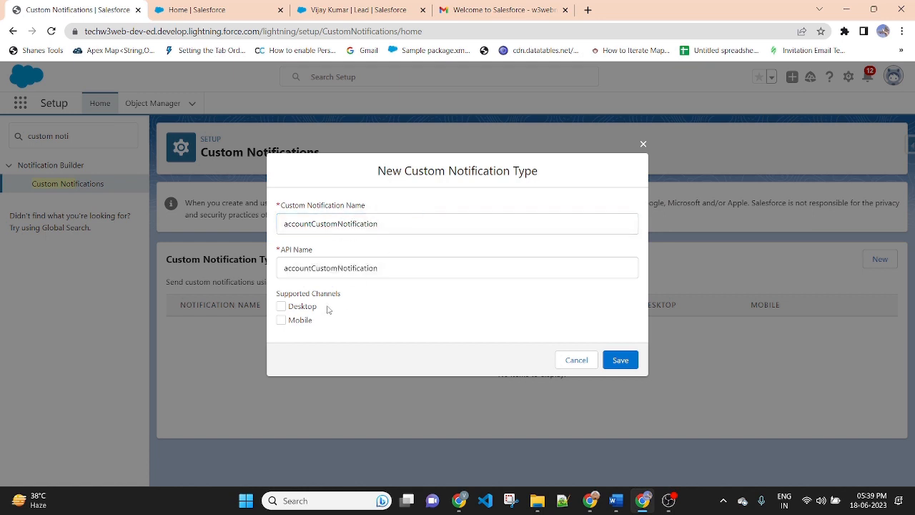
left_click(301, 309)
left_click(302, 321)
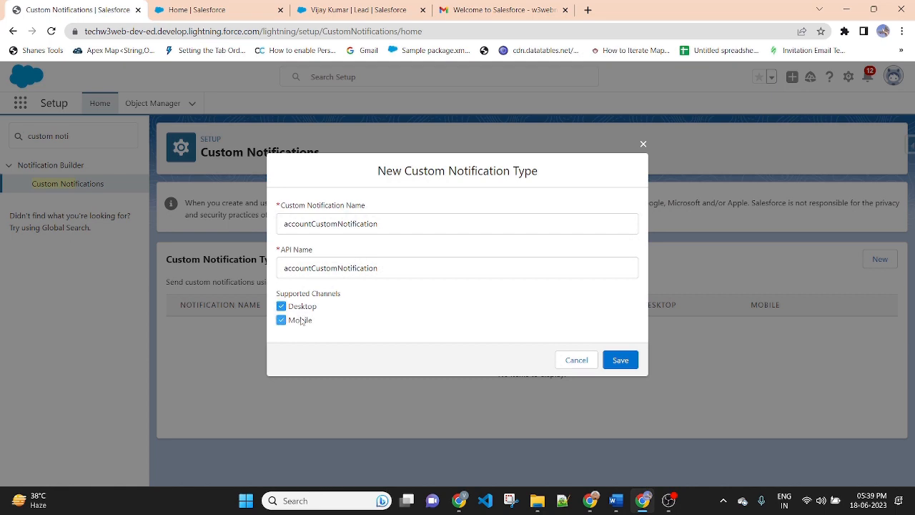
left_click(632, 364)
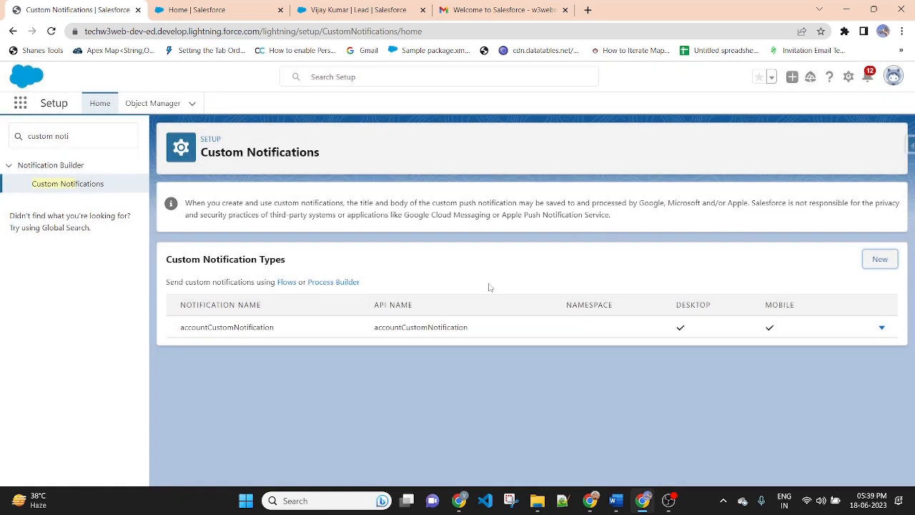
- Copy the API name of the accountCustomNotification notification type
left_click_drag(374, 328, 471, 333)
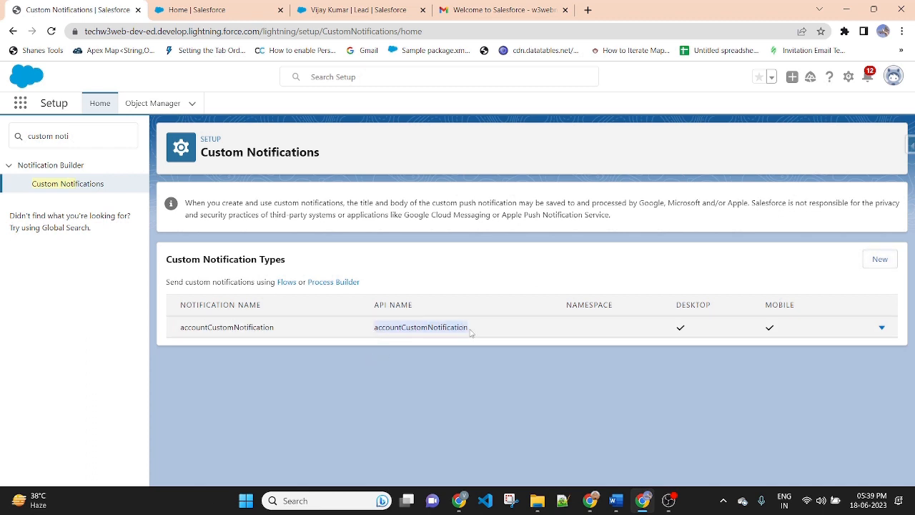
right_click(471, 334)
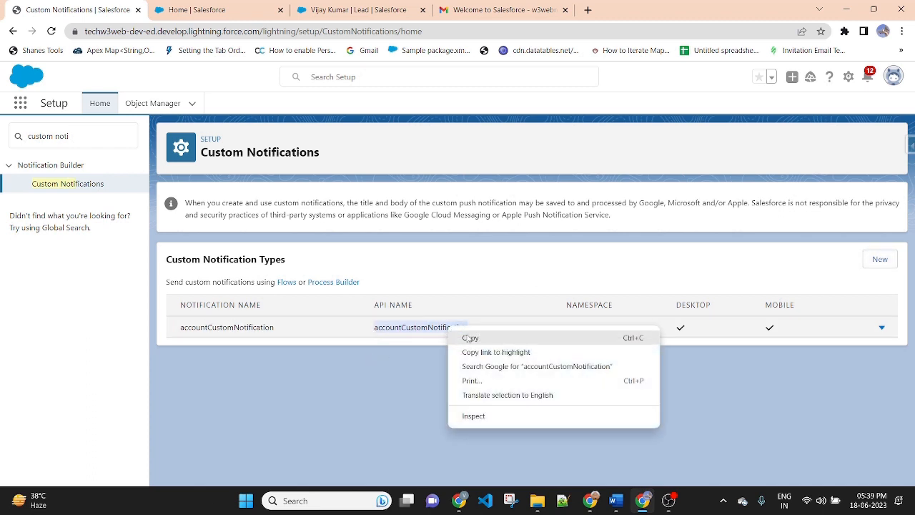
left_click(481, 341)
left_click(461, 395)
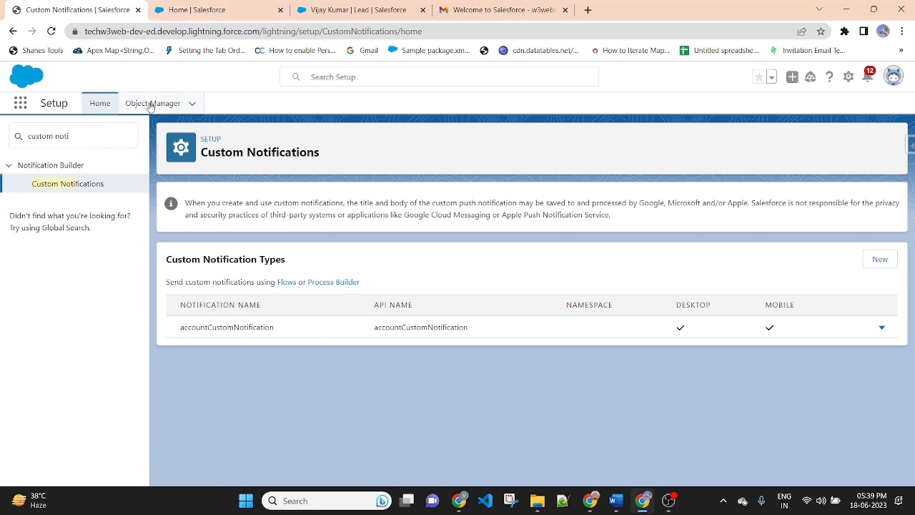
- Create a new Screen Flow from the Flows setup page and set its canvas to Free-Form layout
left_click(195, 10)
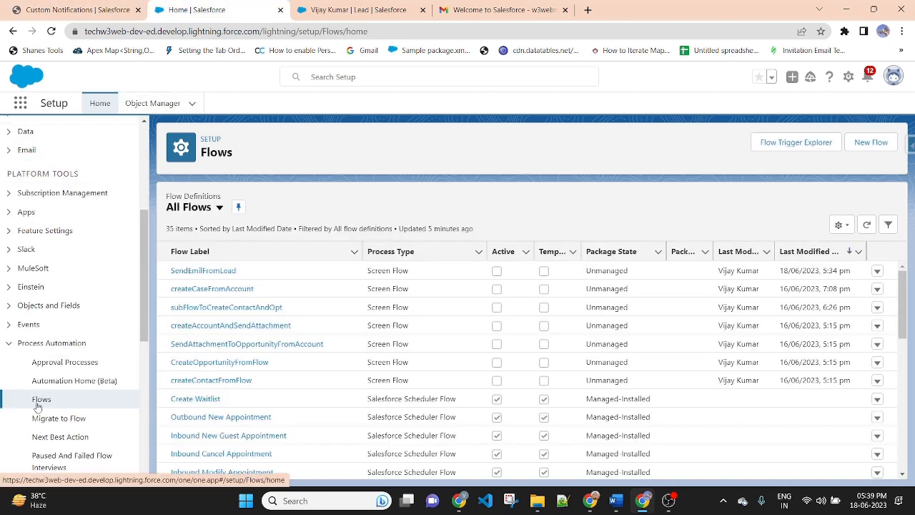
left_click(884, 143)
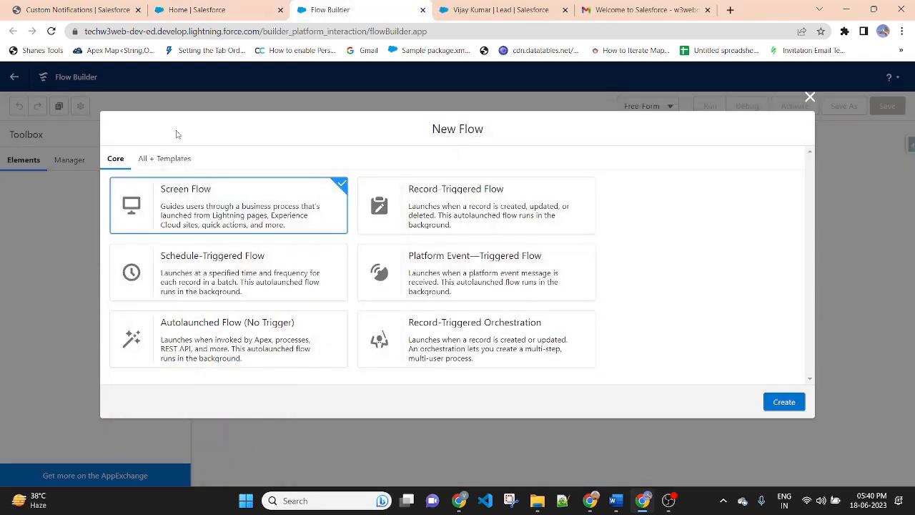
left_click(784, 404)
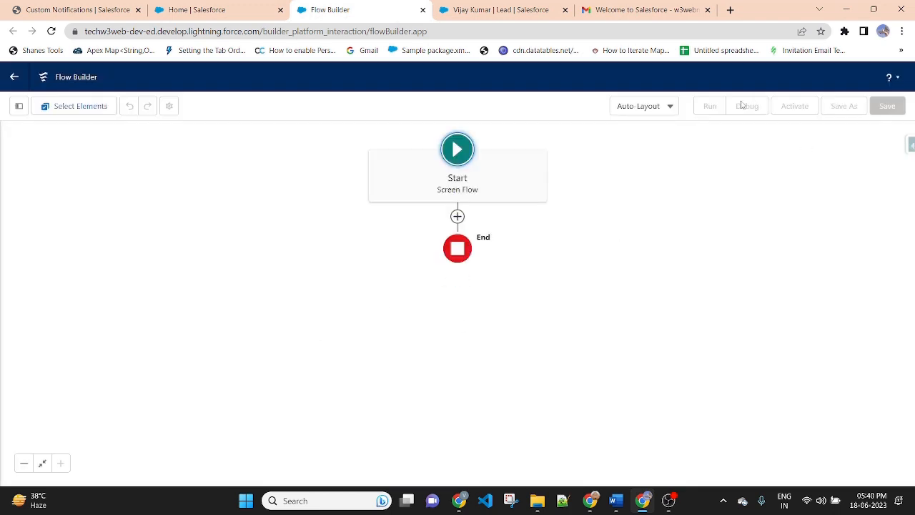
left_click(673, 107)
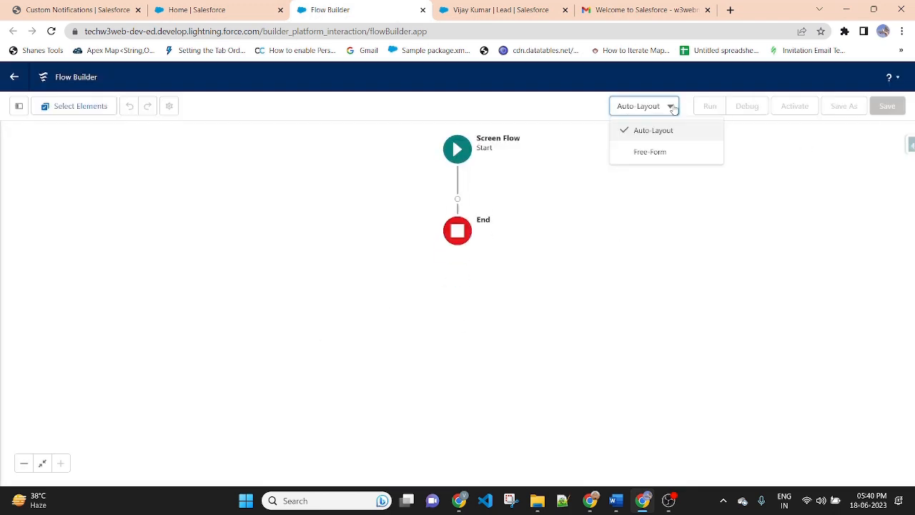
left_click(650, 154)
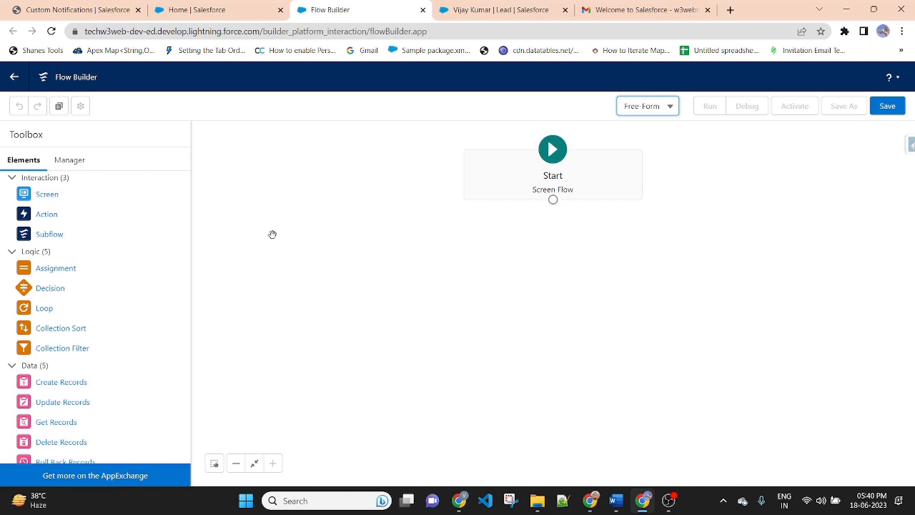
- Create a flow variable resource named recordId with data type Text, available for input
left_click(77, 161)
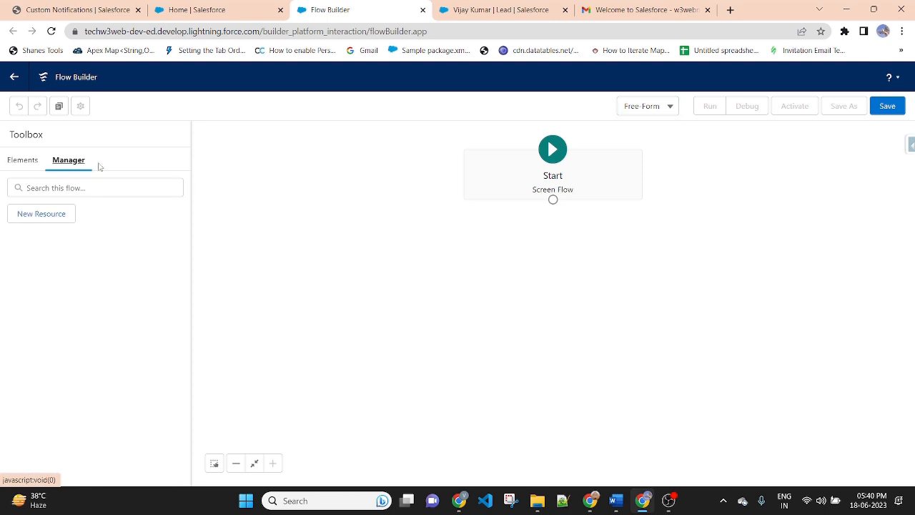
left_click(68, 213)
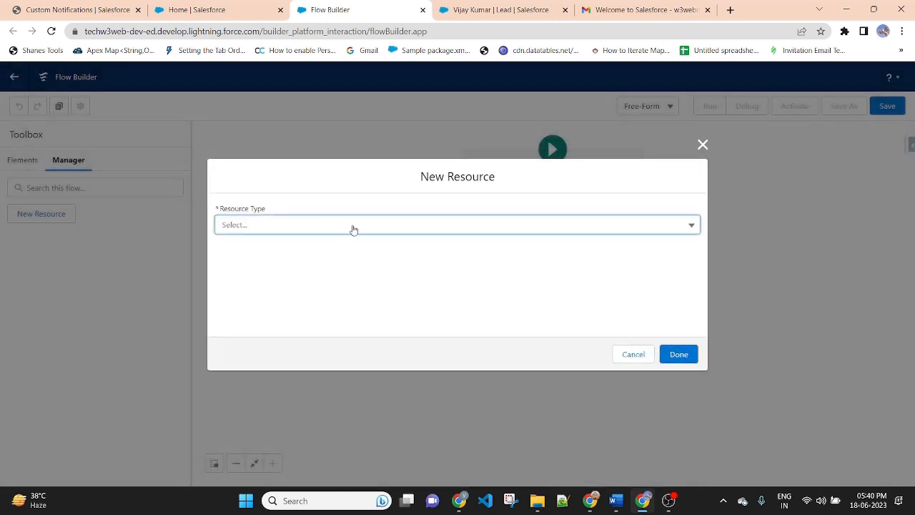
left_click(353, 226)
left_click(269, 250)
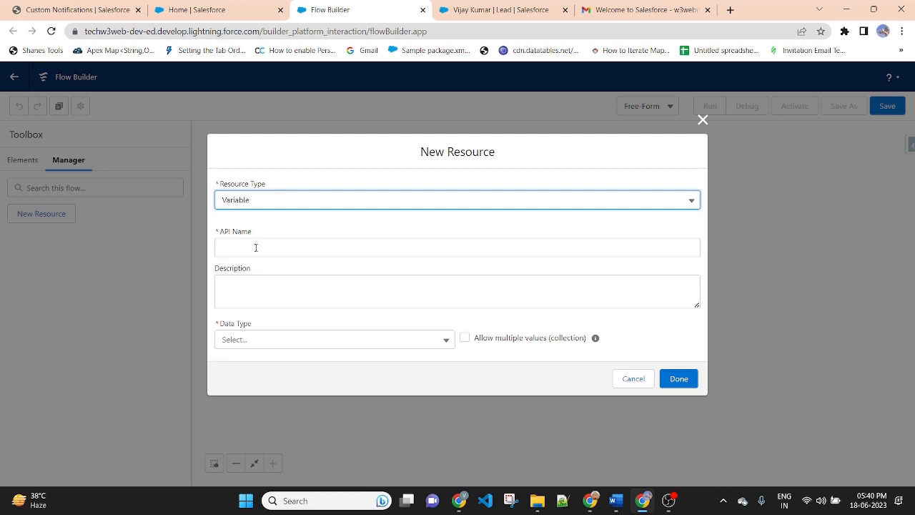
left_click(255, 248)
type("recordId")
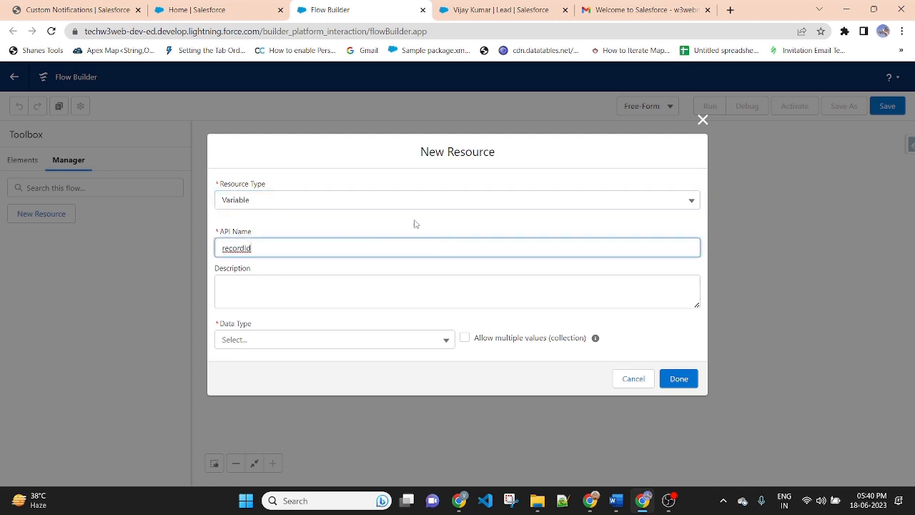
left_click(266, 346)
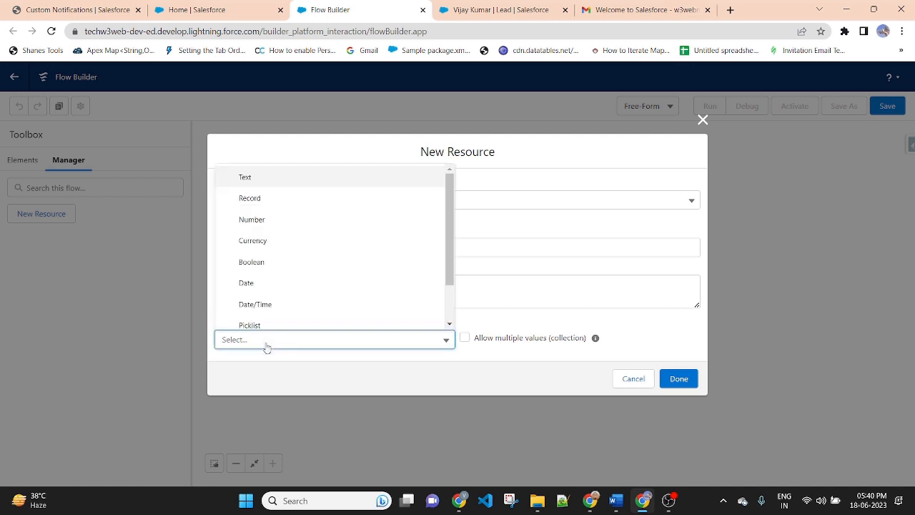
left_click(246, 177)
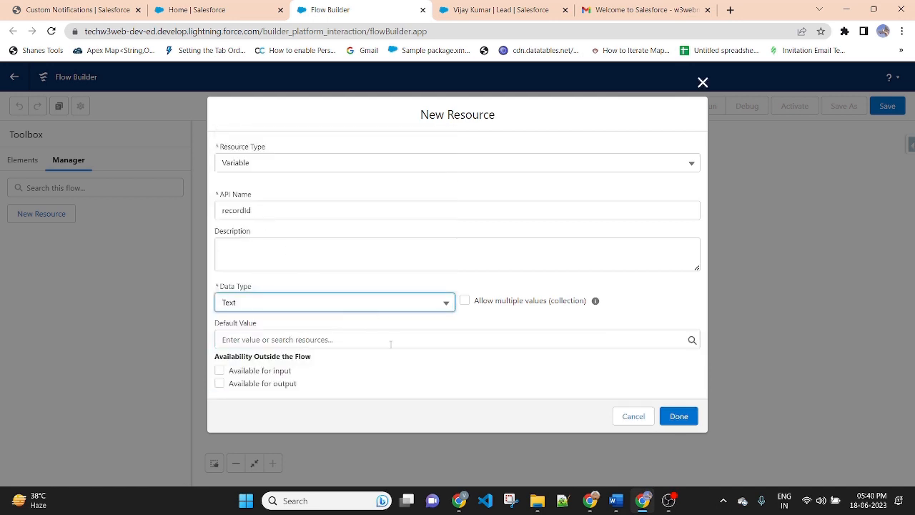
left_click(242, 377)
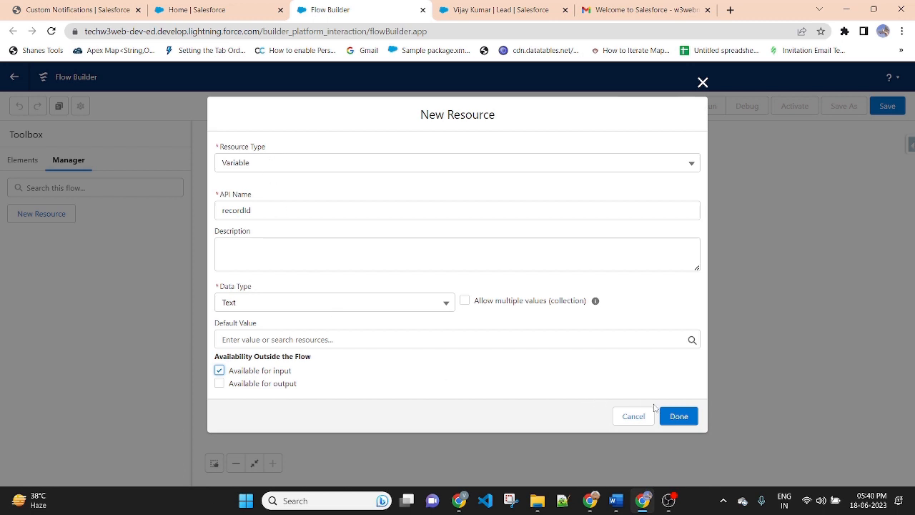
left_click(677, 417)
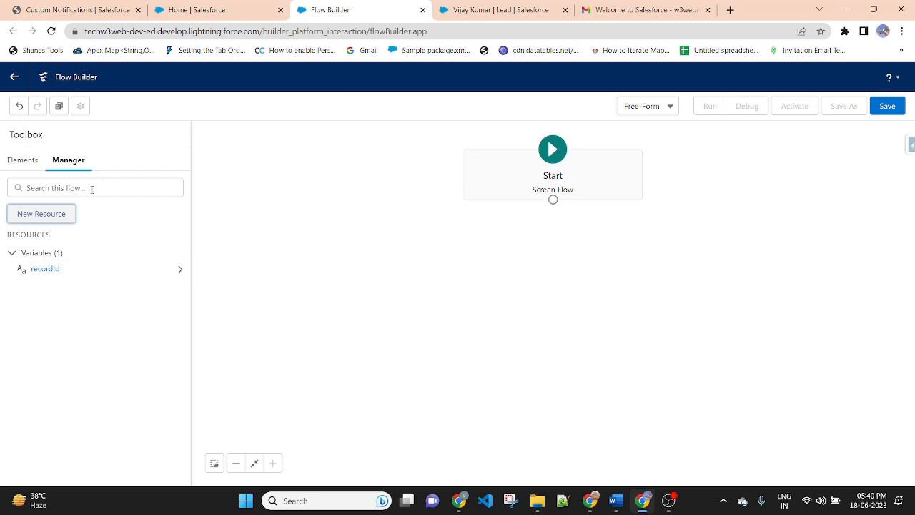
- Start a new flow resource of type Variable with the API name customIds
left_click(59, 213)
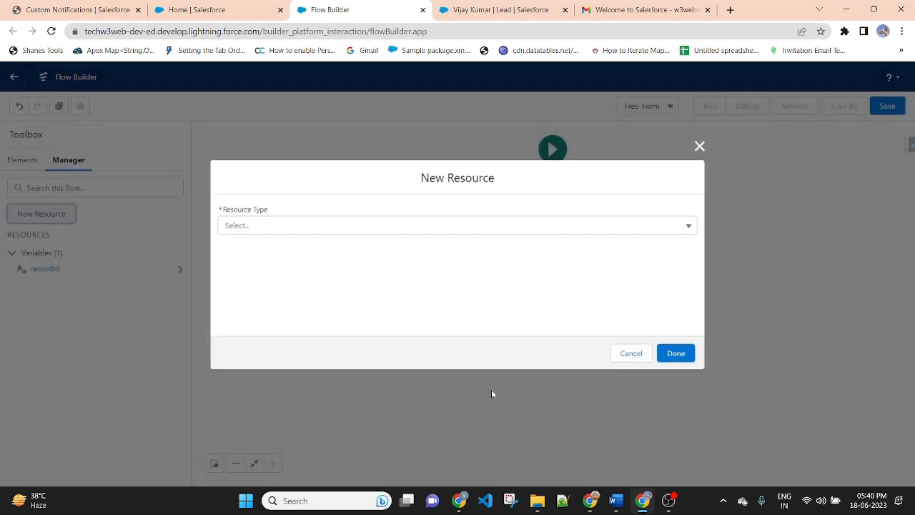
left_click(303, 225)
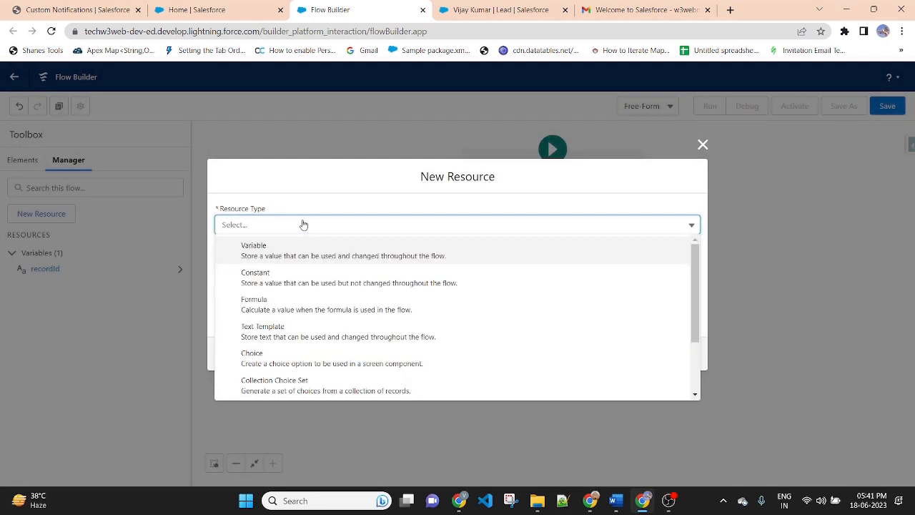
left_click(279, 251)
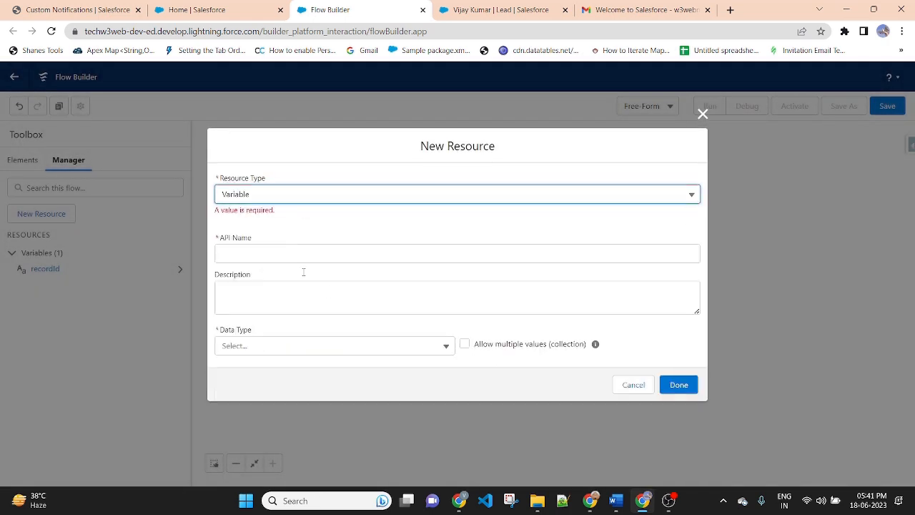
left_click(261, 248)
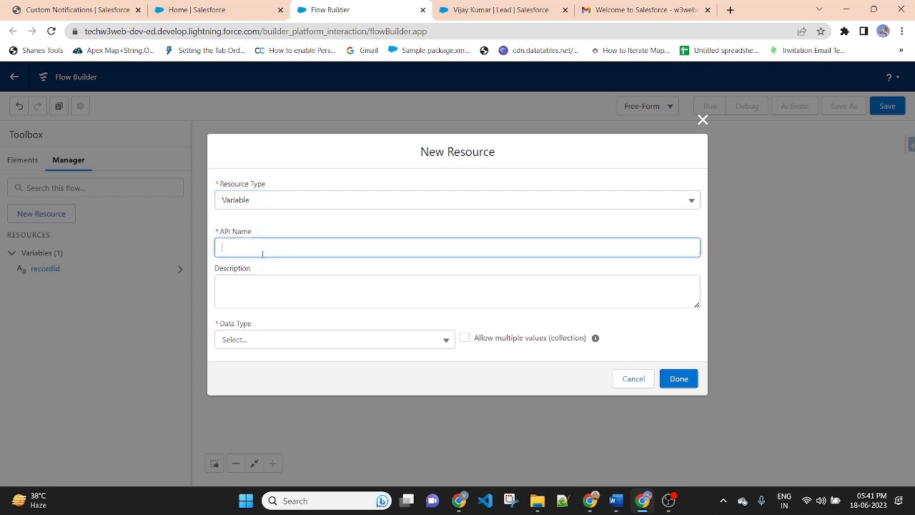
type("custom")
key("BackSpace")
key("BackSpace")
key("BackSpace")
key("BackSpace")
key("BackSpace")
type("customId")
left_click(376, 268)
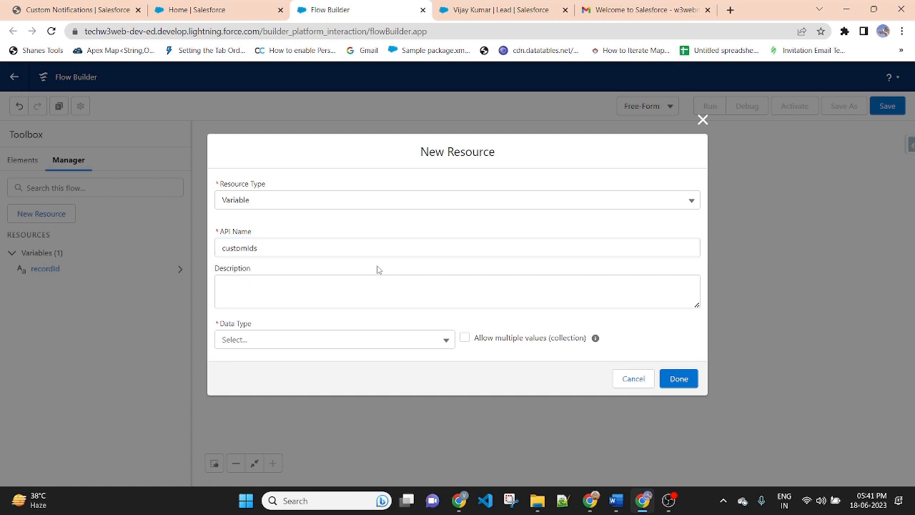
- Give the customIds variable the Text data type, allow multiple values as a collection, and save it
left_click(383, 342)
left_click(251, 178)
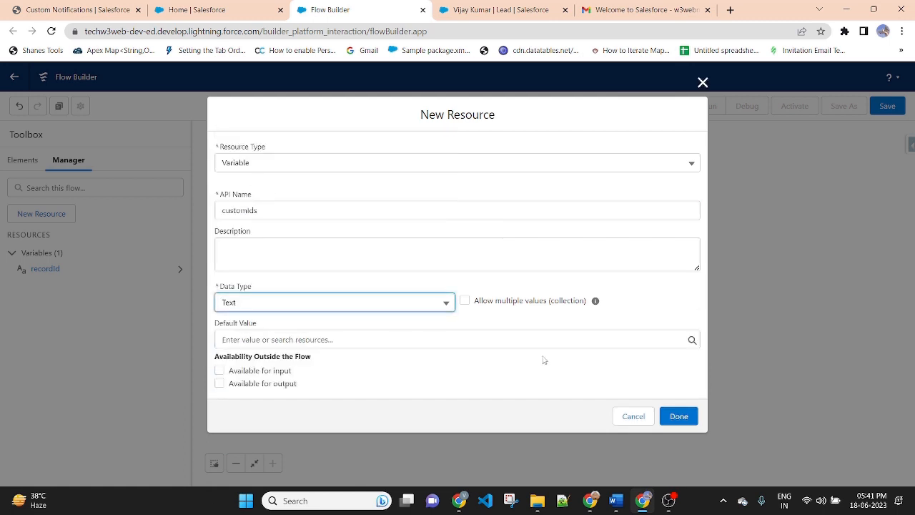
left_click(465, 302)
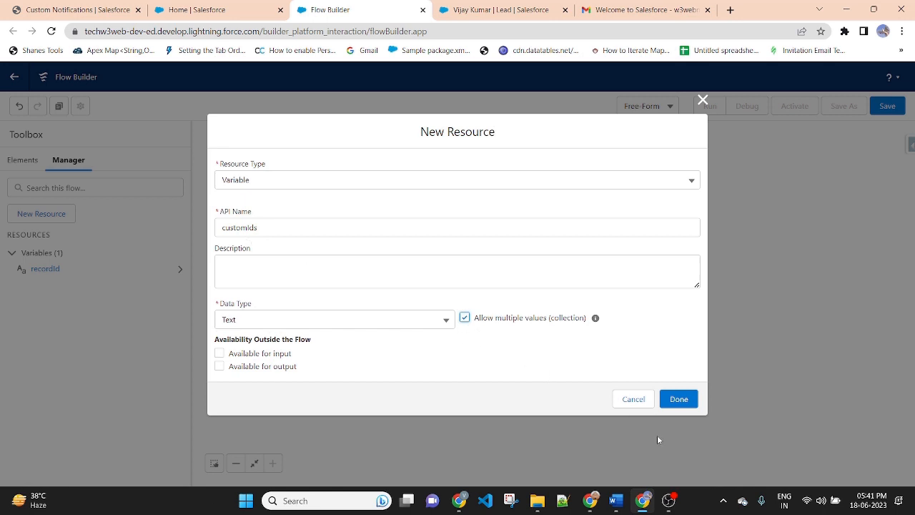
left_click(691, 404)
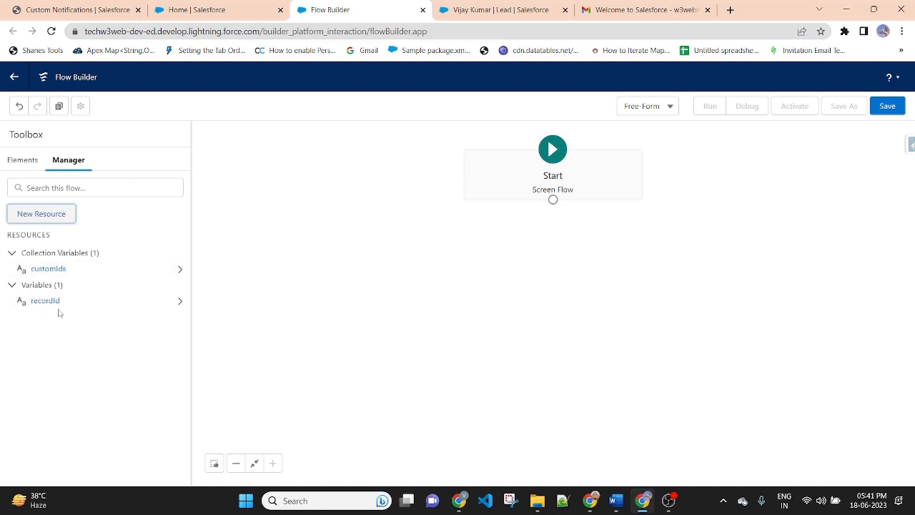
double_click(53, 270)
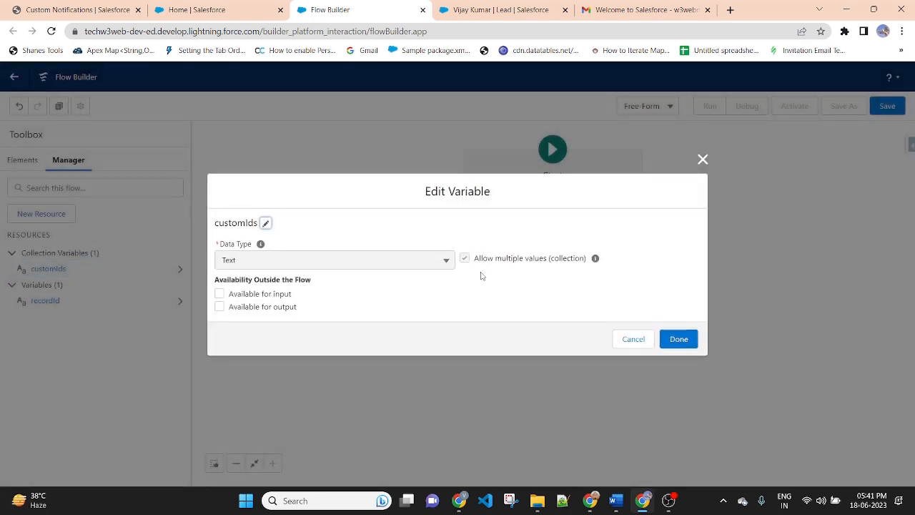
left_click(619, 342)
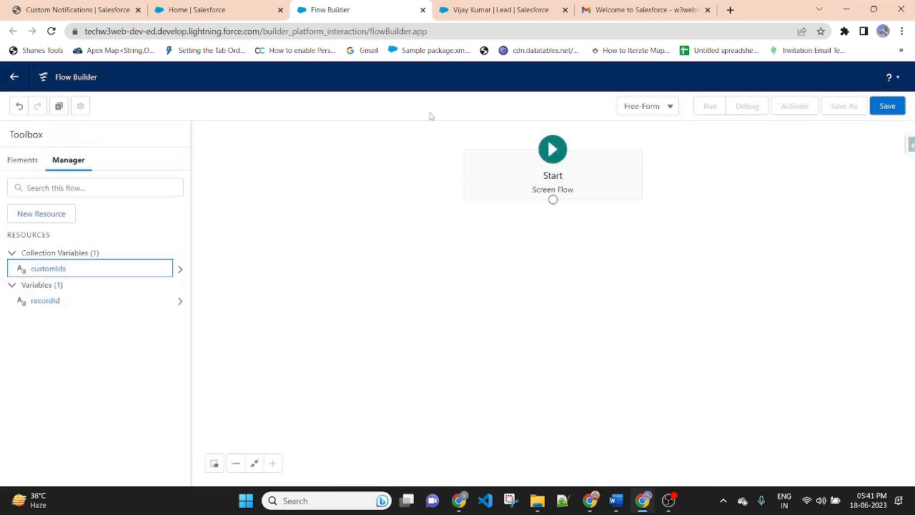
- Add a Get Records element below Start, with label and API name getCustomNotification
left_click(26, 160)
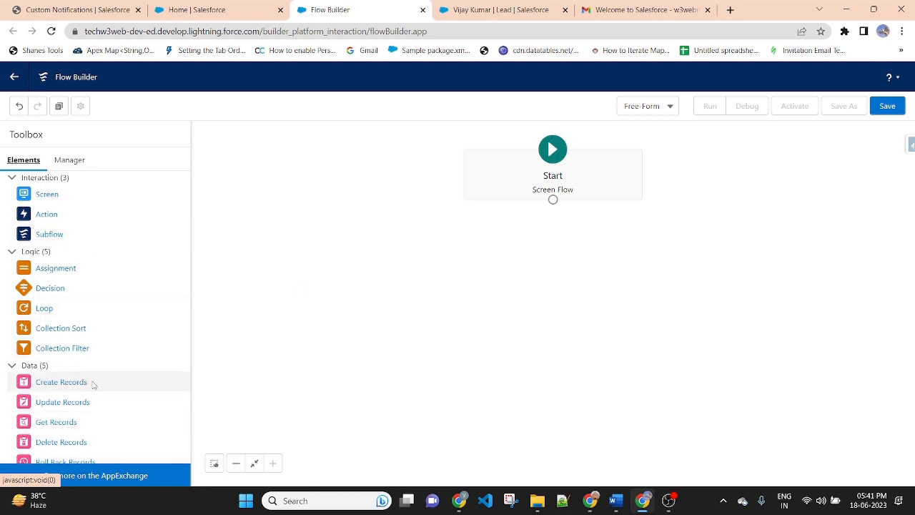
left_click_drag(57, 430, 529, 283)
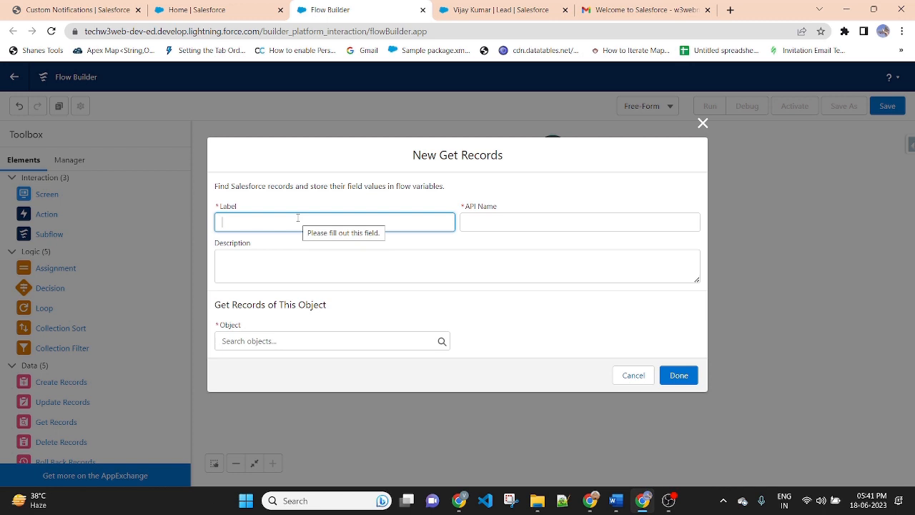
type("getCIU")
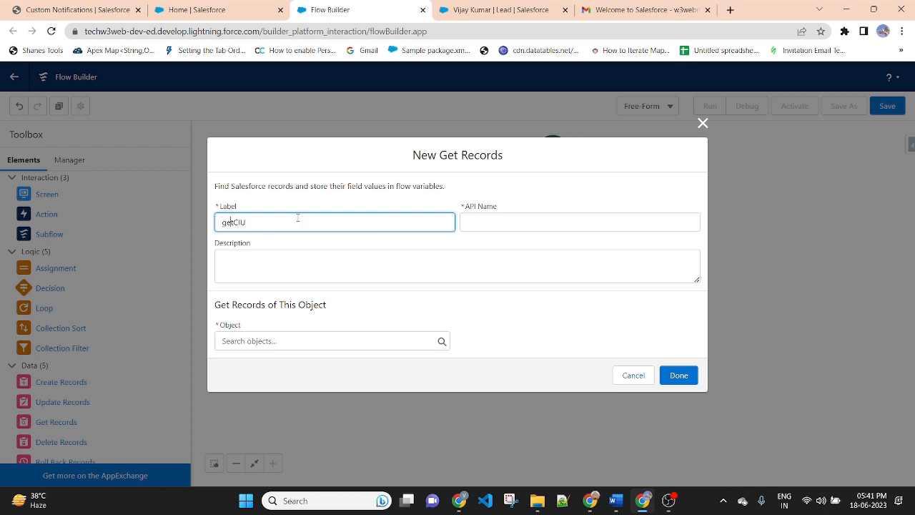
key("BackSpace")
key("BackSpace")
type("ustomNotification")
key("BackSpace")
key("BackSpace")
key("BackSpace")
left_click(392, 180)
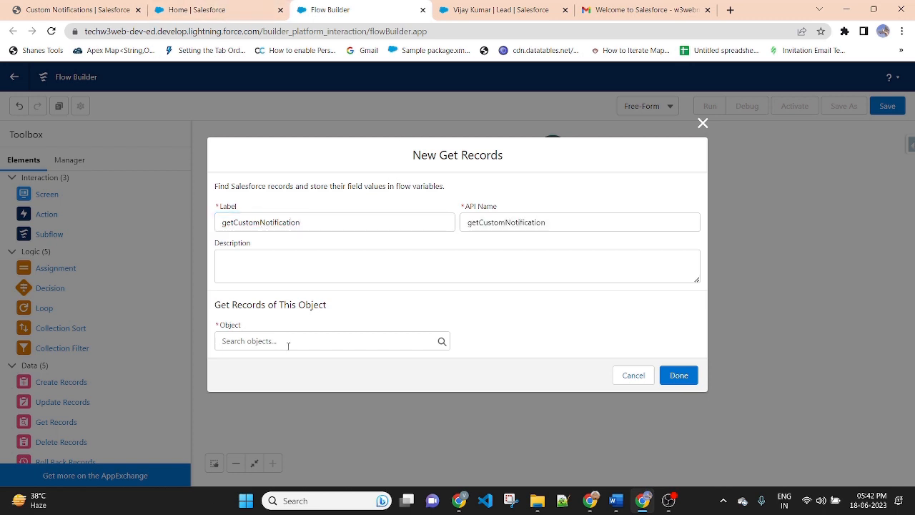
- Set the object of the getCustomNotification element to Custom Notification Type
left_click(337, 340)
type("cu")
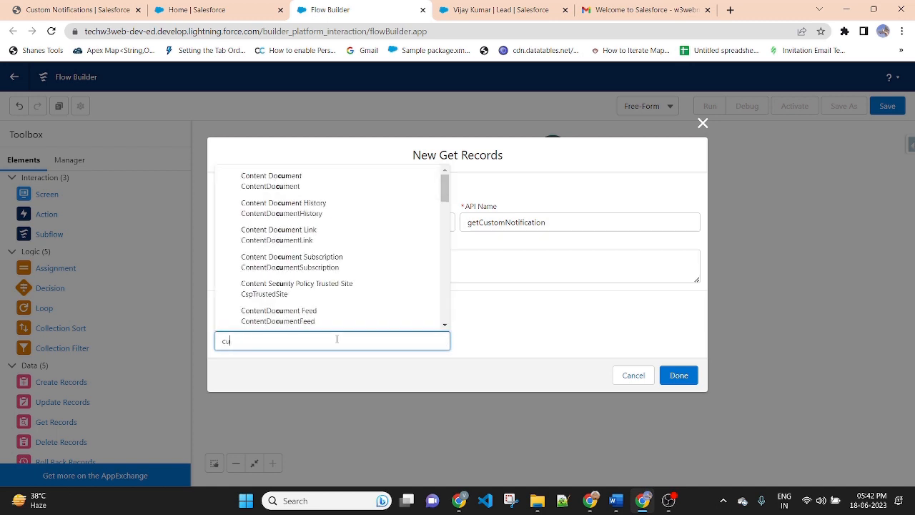
type("stom")
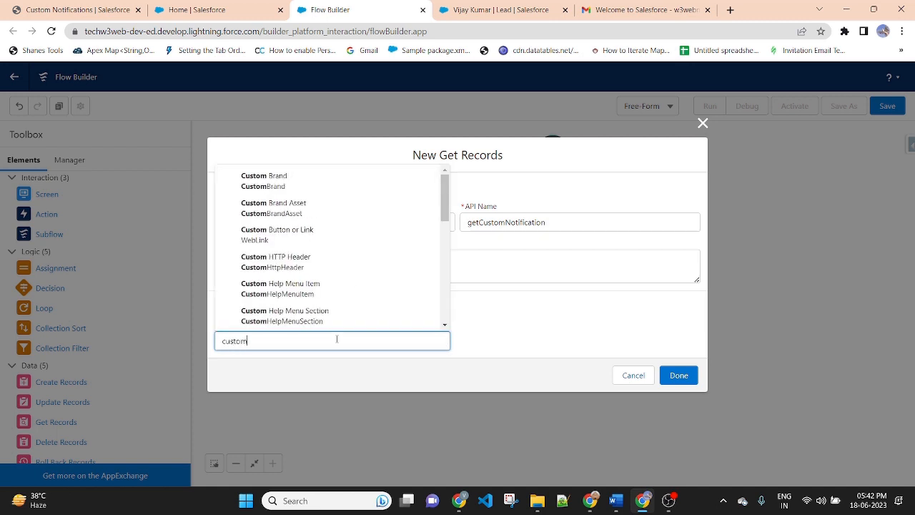
type(" no")
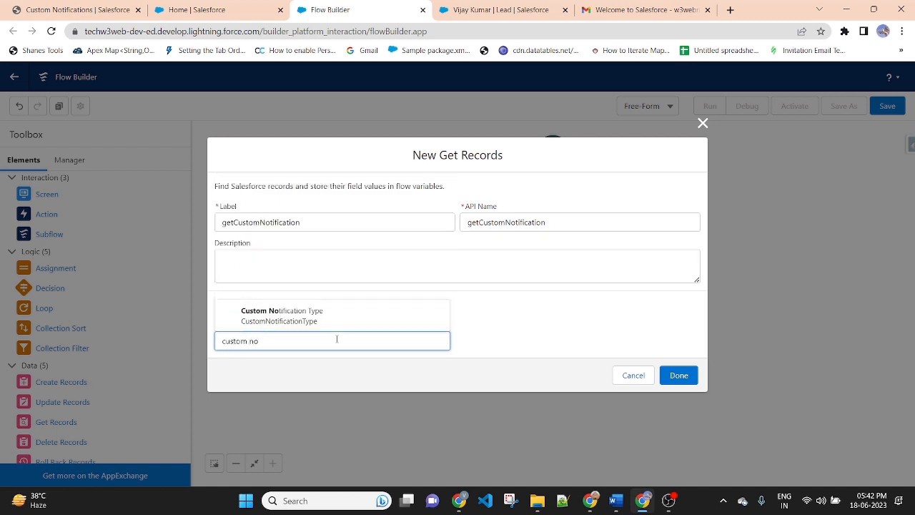
left_click(323, 318)
- Filter the Custom Notification Type records on the DeveloperName field with the Equals operator
scroll(543, 309, "down", 2)
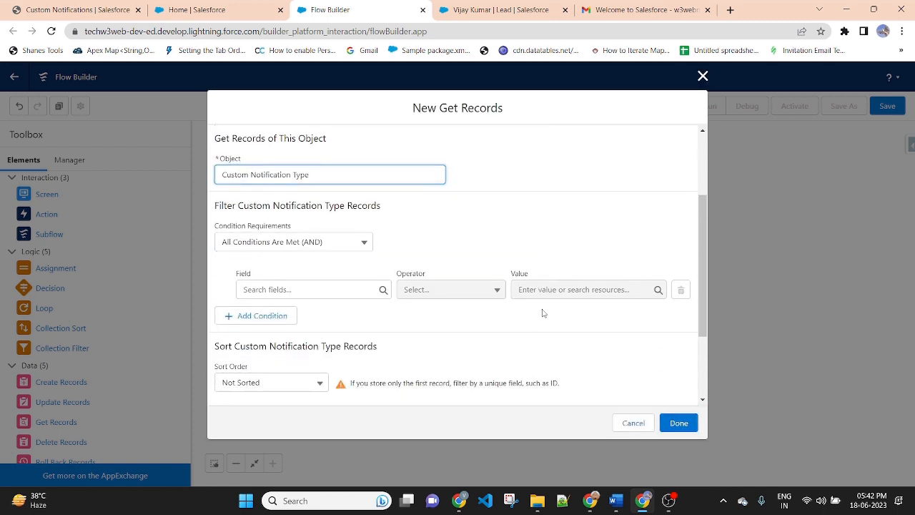
left_click(278, 290)
type("de")
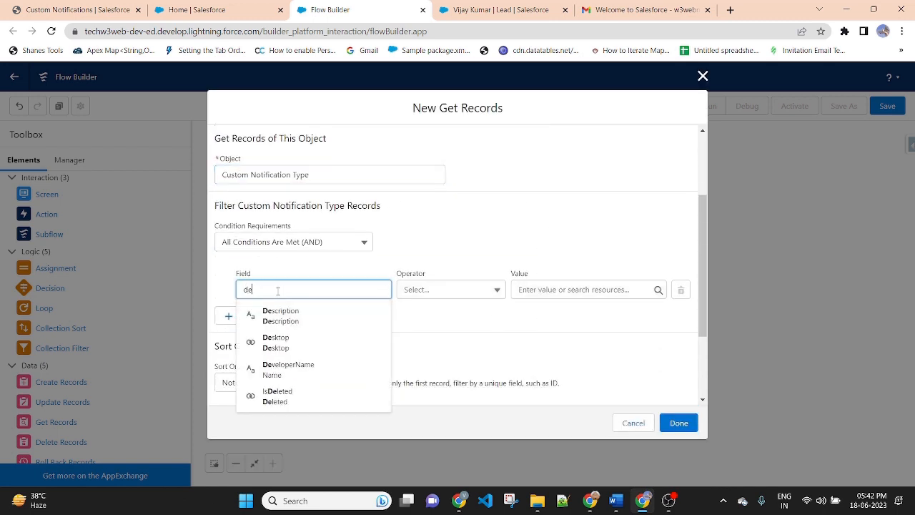
left_click(313, 370)
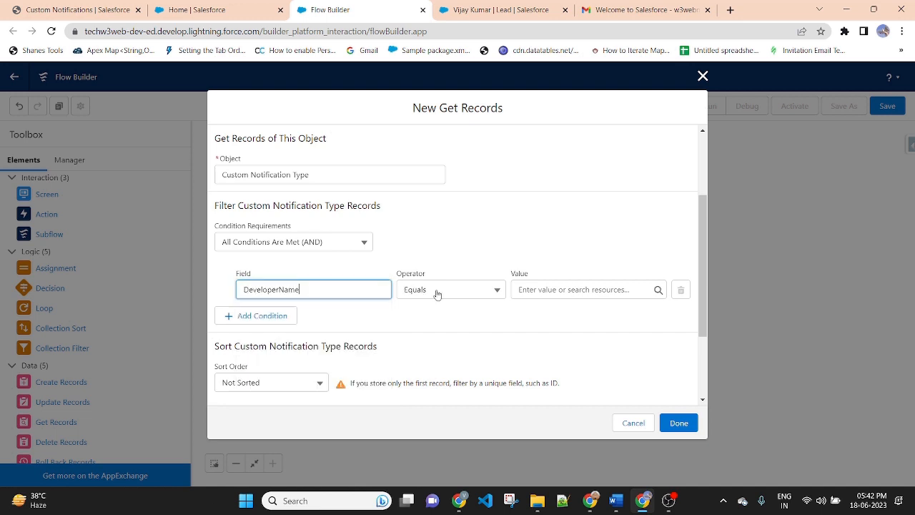
- Copy the API name accountCustomNotification from the Custom Notifications setup page for the filter value
left_click(550, 289)
left_click(79, 9)
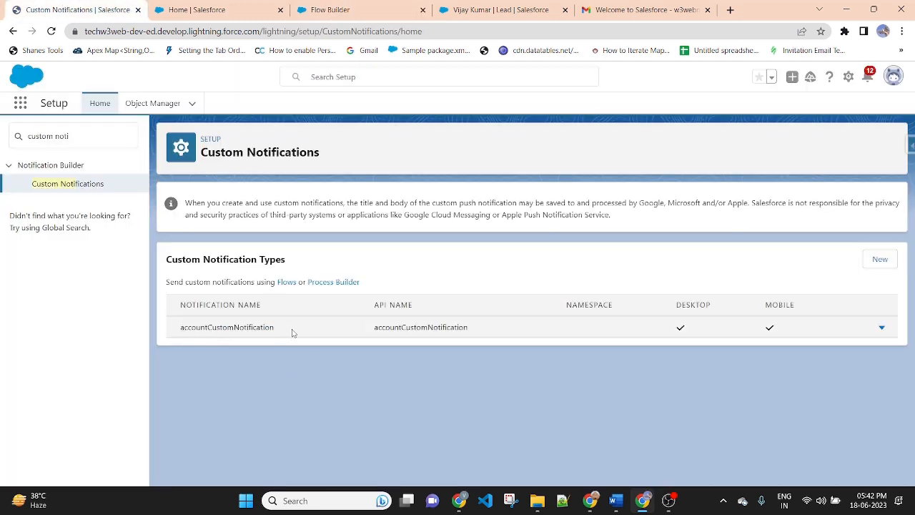
left_click_drag(373, 327, 472, 330)
right_click(451, 334)
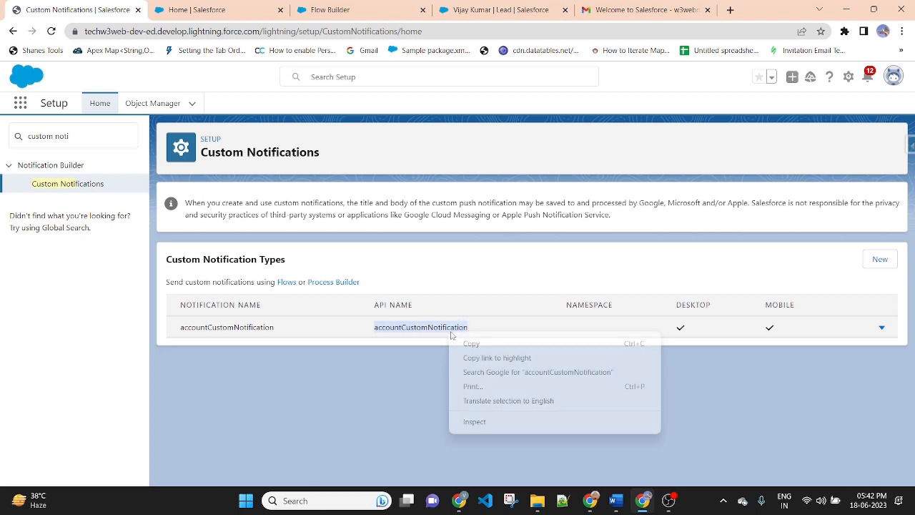
left_click(478, 344)
- Paste accountCustomNotification as the DeveloperName filter value in the Get Records element and check it against the setup page
left_click(196, 9)
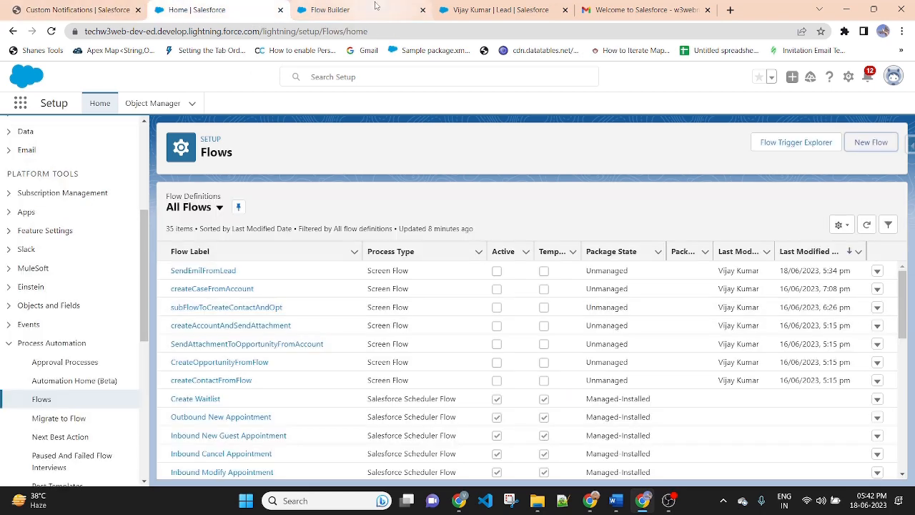
left_click(375, 6)
right_click(545, 287)
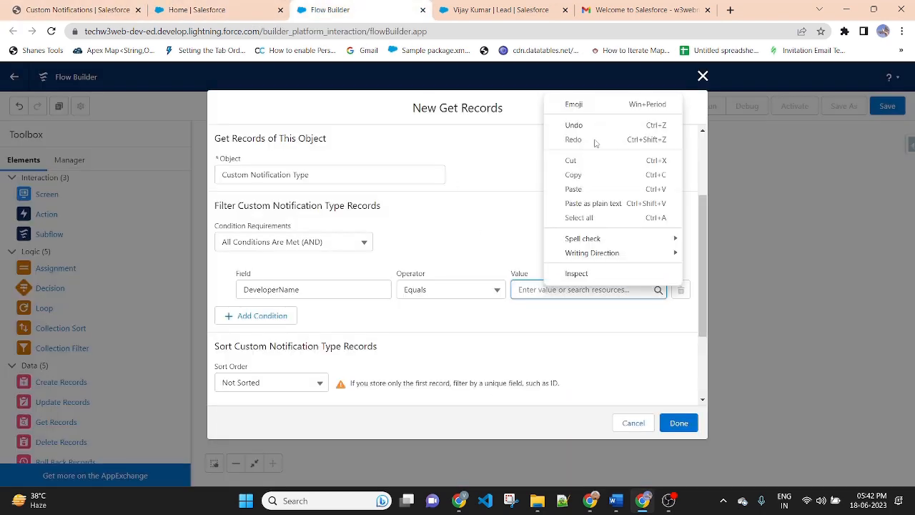
left_click(594, 189)
left_click(548, 332)
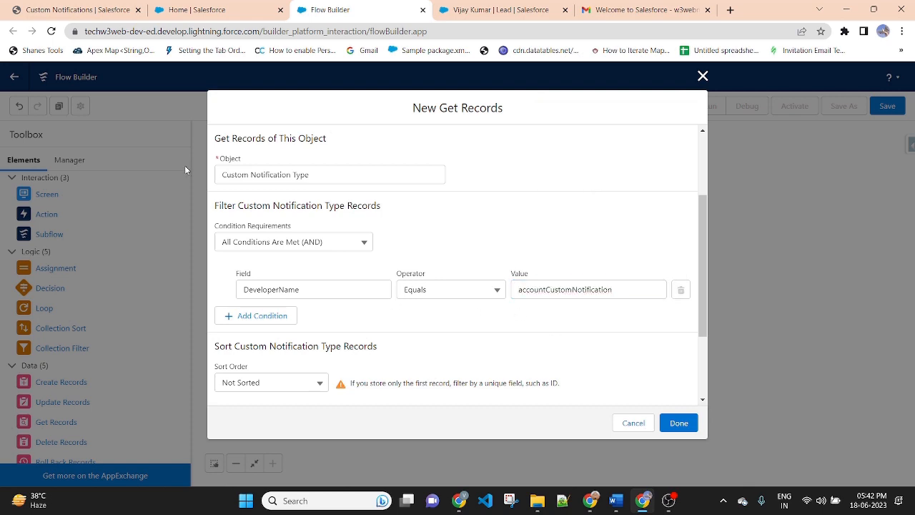
left_click(78, 9)
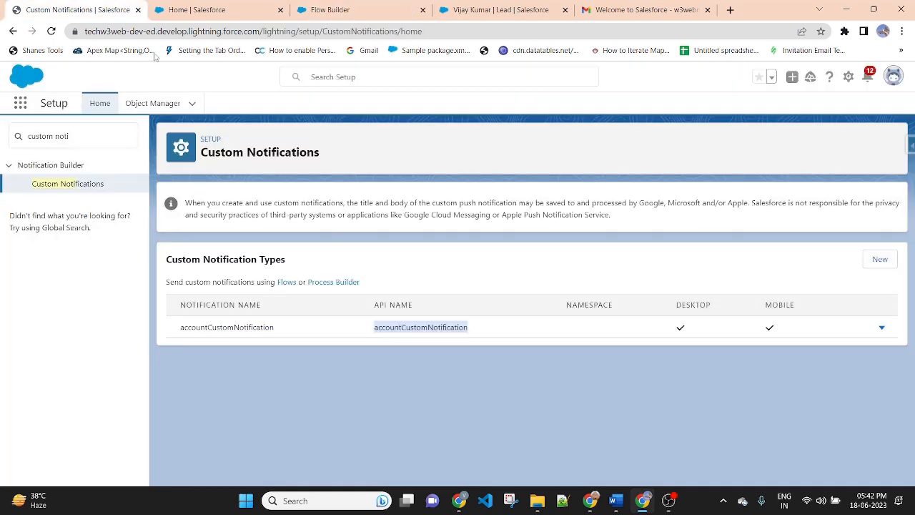
left_click(368, 8)
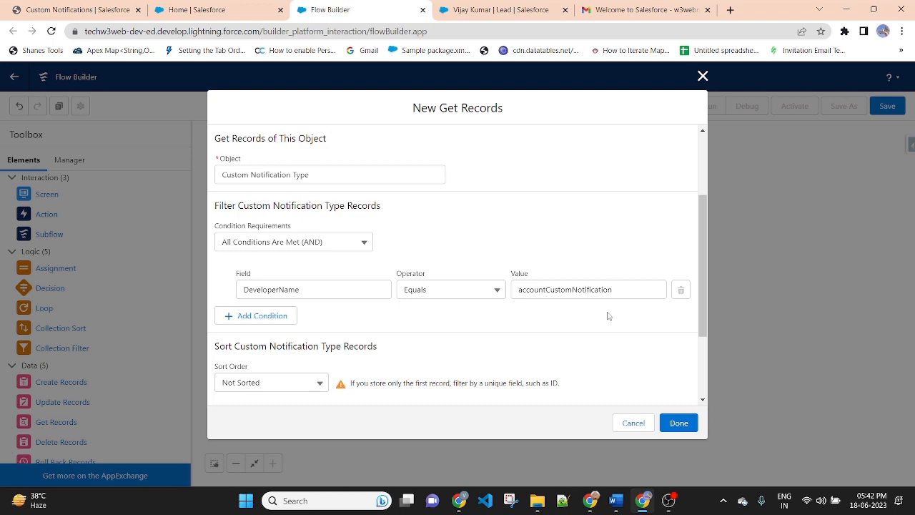
- Finish the getCustomNotification element, align it under Start, and connect Start to it
left_click(681, 424)
left_click_drag(563, 307, 582, 279)
left_click_drag(552, 201, 566, 268)
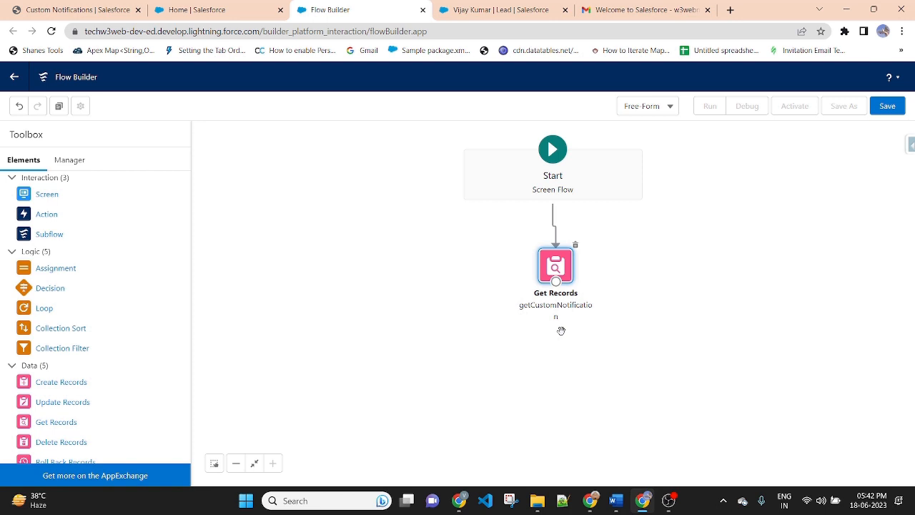
- Add a Screen element to the flow with label and API name ContactInfo
left_click_drag(44, 195, 748, 327)
left_click(239, 184)
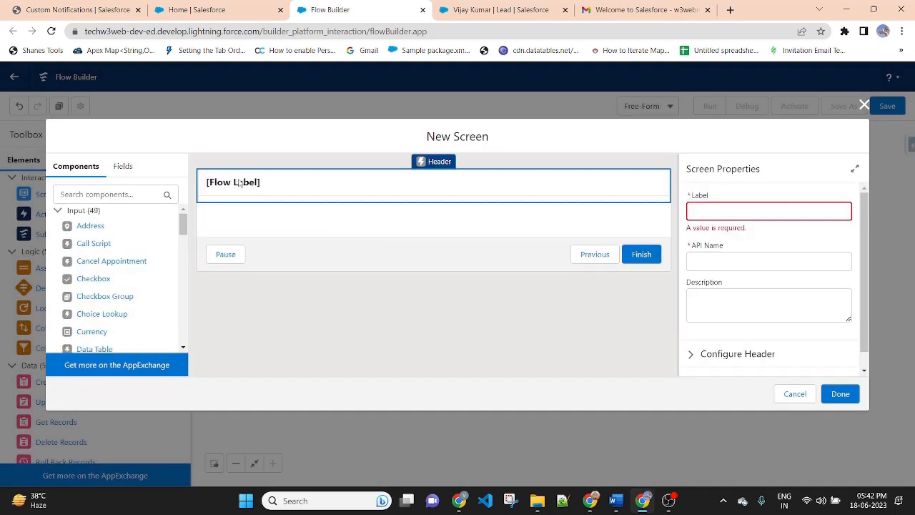
left_click(711, 211)
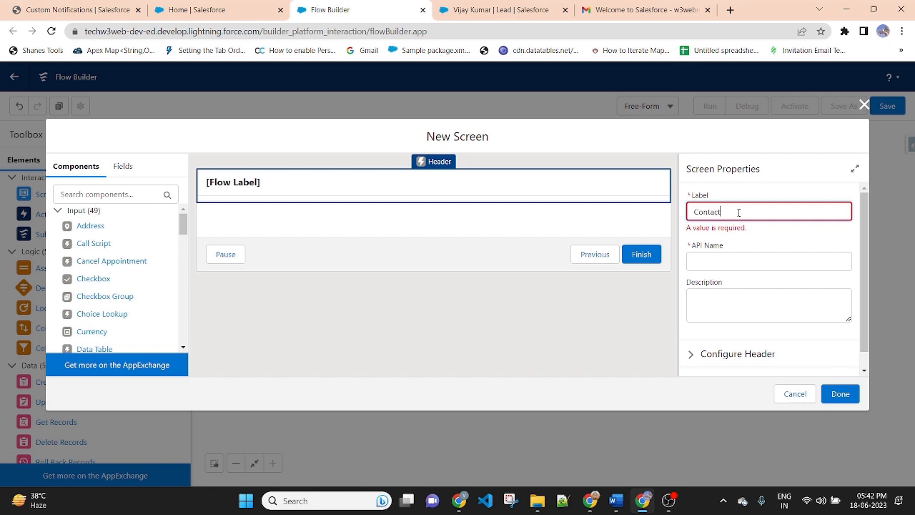
type("ContactInfo")
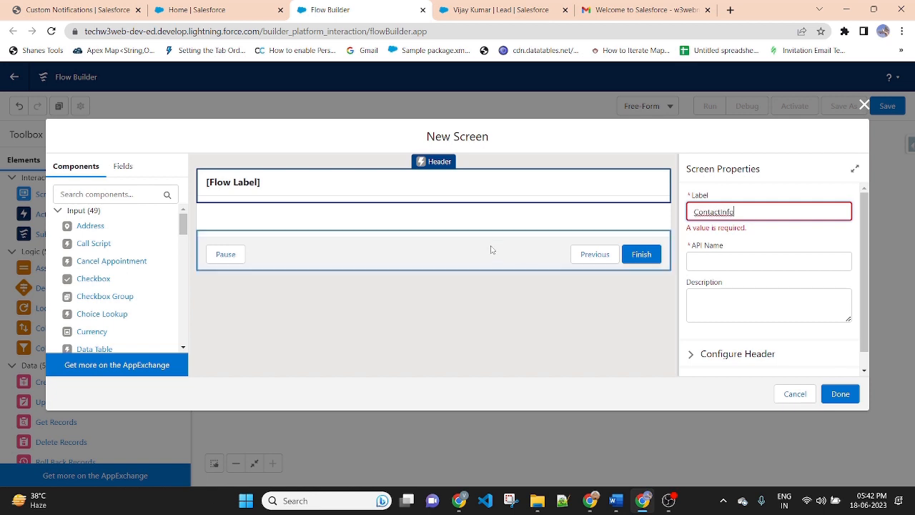
left_click(491, 249)
left_click(288, 178)
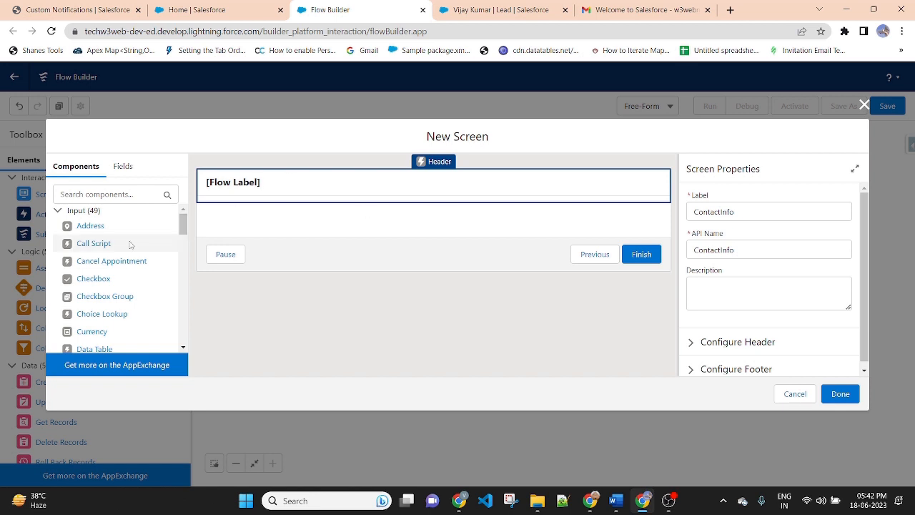
- Add a Text input component to the ContactInfo screen with label and API name FirstName
left_click(108, 194)
type("tex")
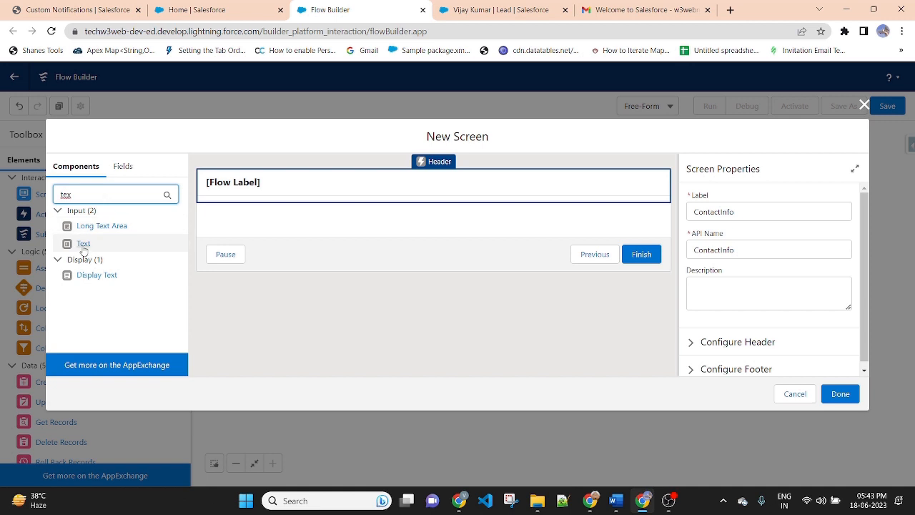
left_click_drag(83, 244, 428, 223)
left_click(765, 210)
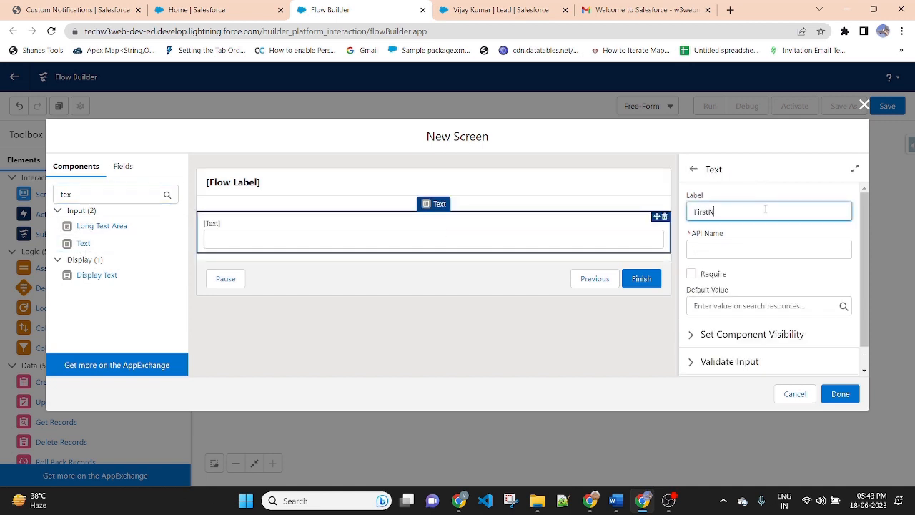
type("FirstName")
left_click(758, 166)
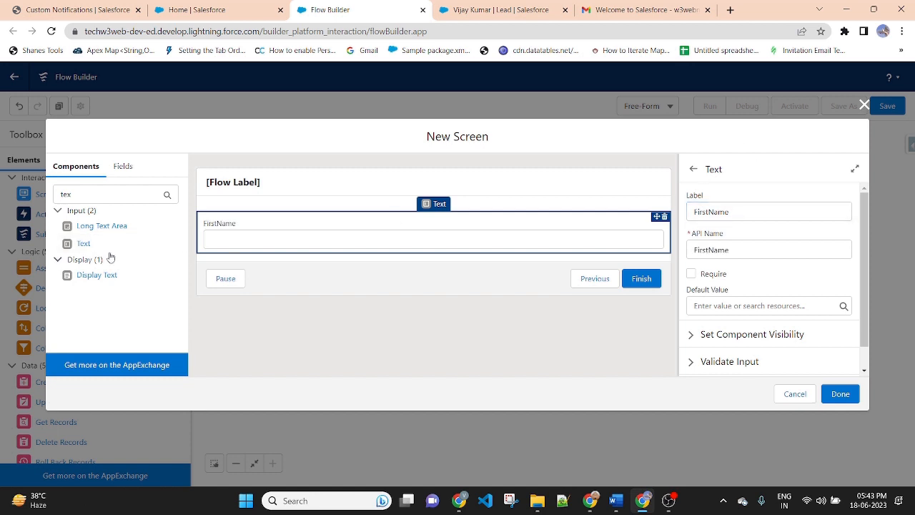
- Add a second Text input component below FirstName with label Last Name and API name Last_Name
left_click_drag(79, 243, 322, 254)
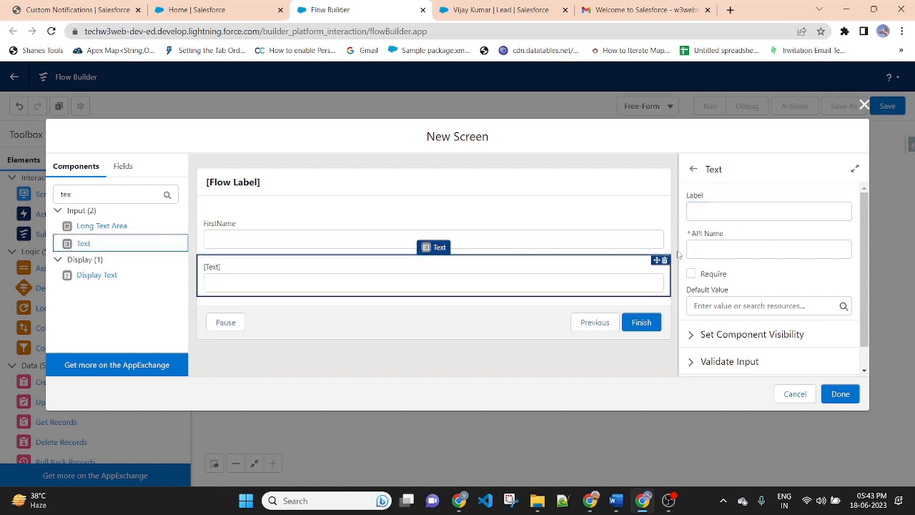
left_click(718, 211)
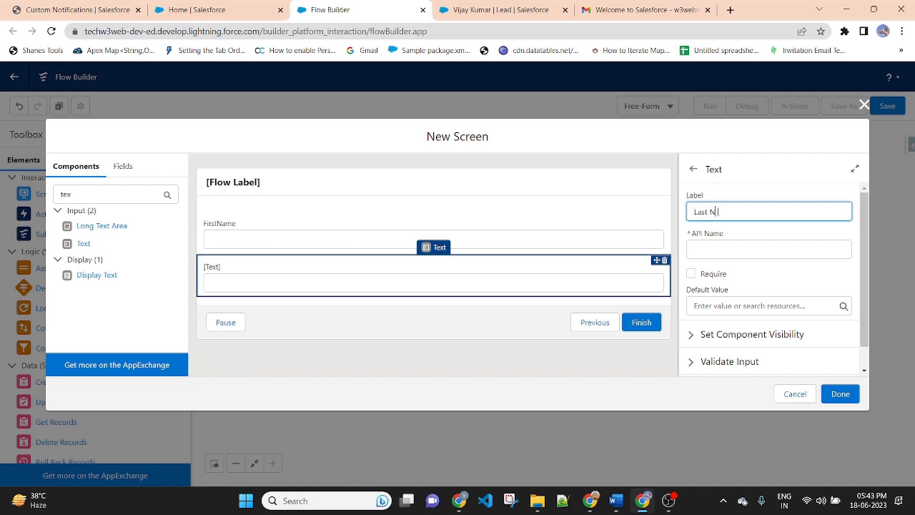
type("Last Name")
left_click(763, 182)
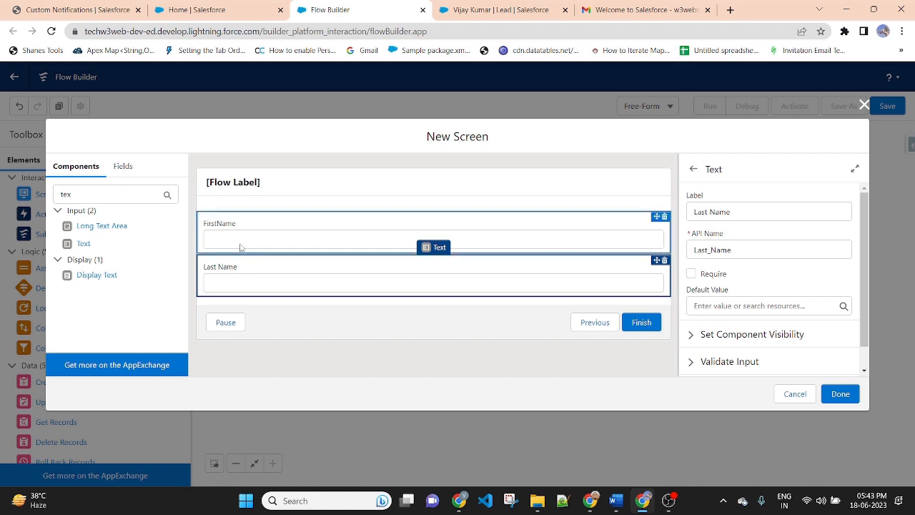
- Make both the FirstName and Last Name inputs required on the ContactInfo screen
left_click(260, 238)
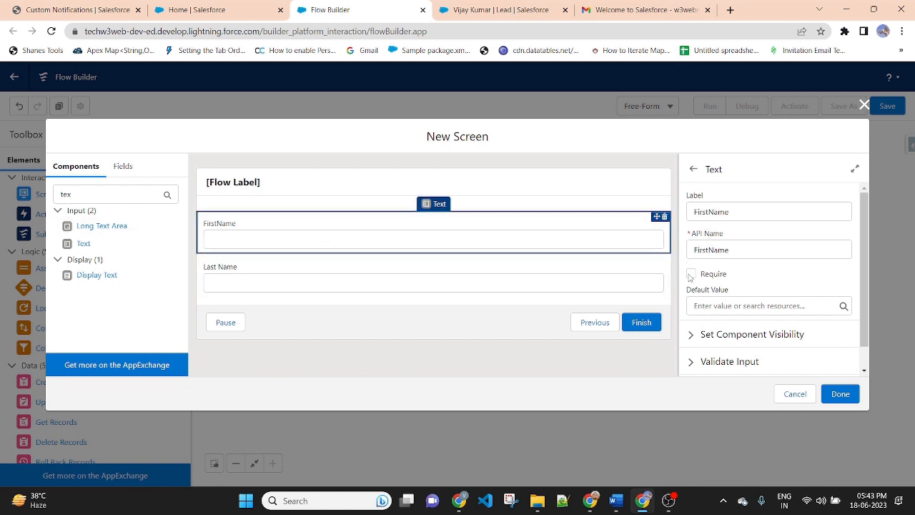
left_click(691, 275)
left_click(266, 282)
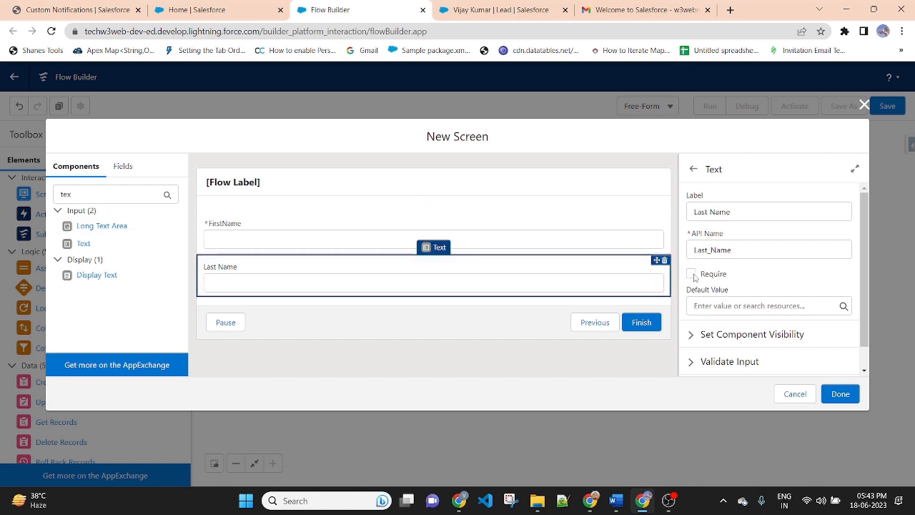
left_click(692, 274)
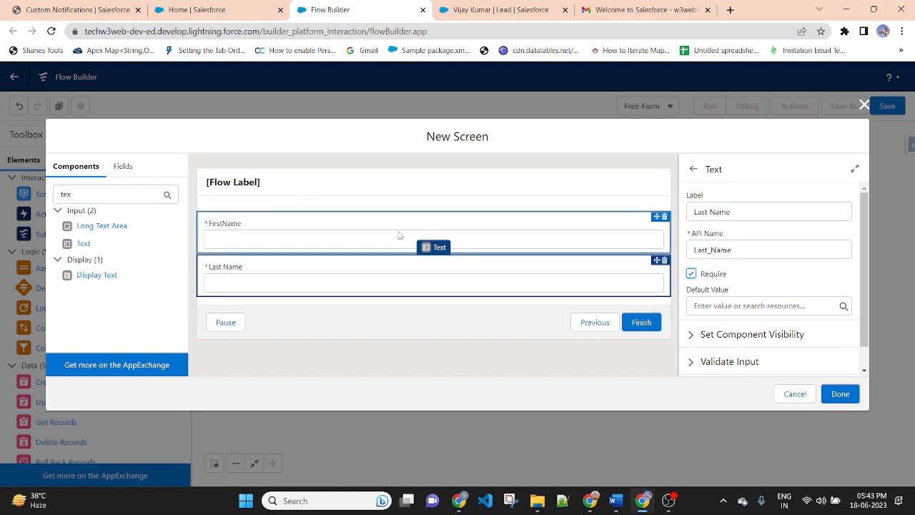
- Finish the ContactInfo screen, place it near the getCustomNotification element, and connect getCustomNotification to it
left_click(847, 397)
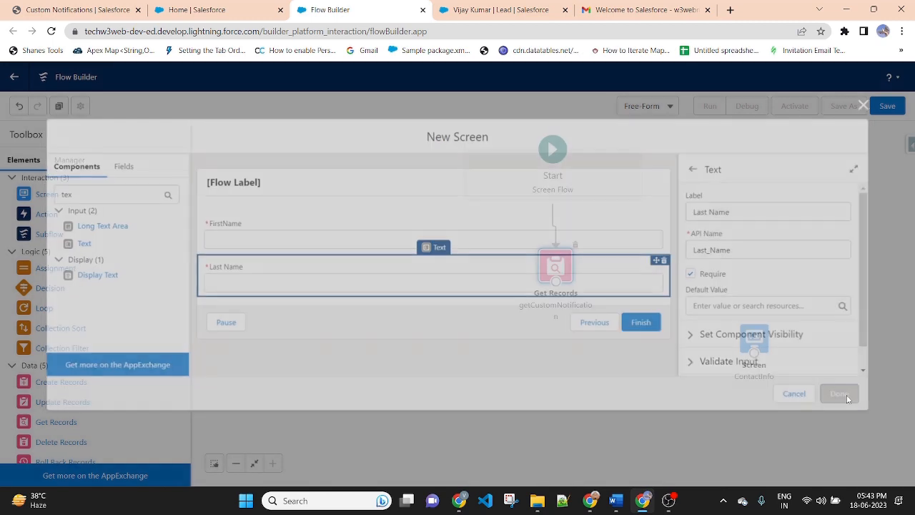
left_click_drag(754, 330, 642, 325)
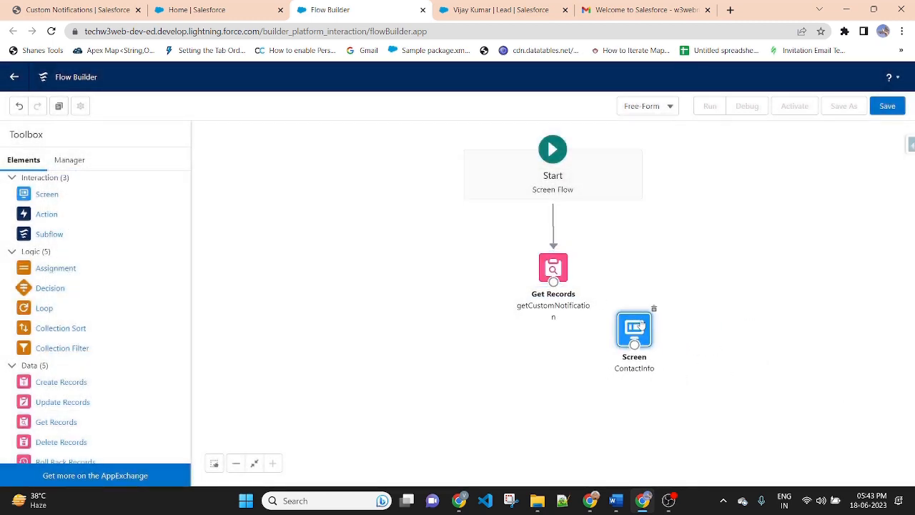
left_click_drag(553, 282, 642, 342)
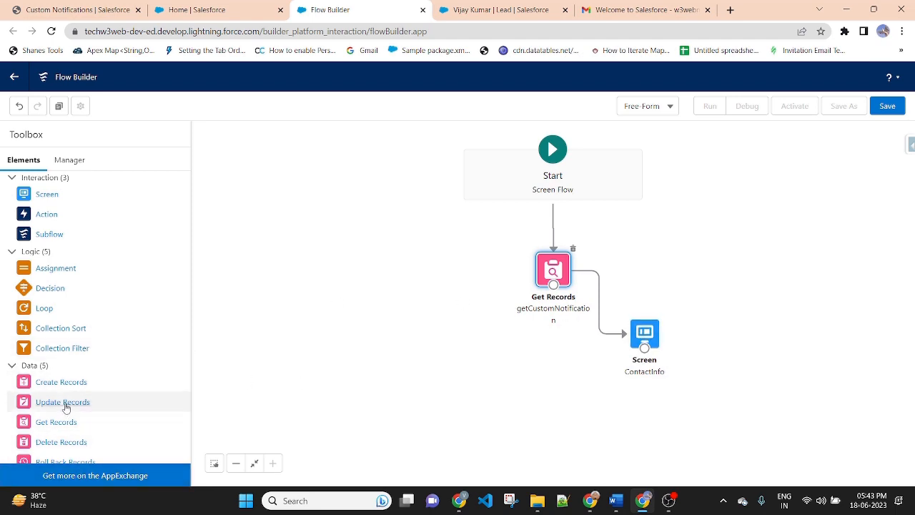
- Add a Create Records element named CreateContact that uses separate resources and literal values for the Contact object
left_click_drag(67, 385, 521, 394)
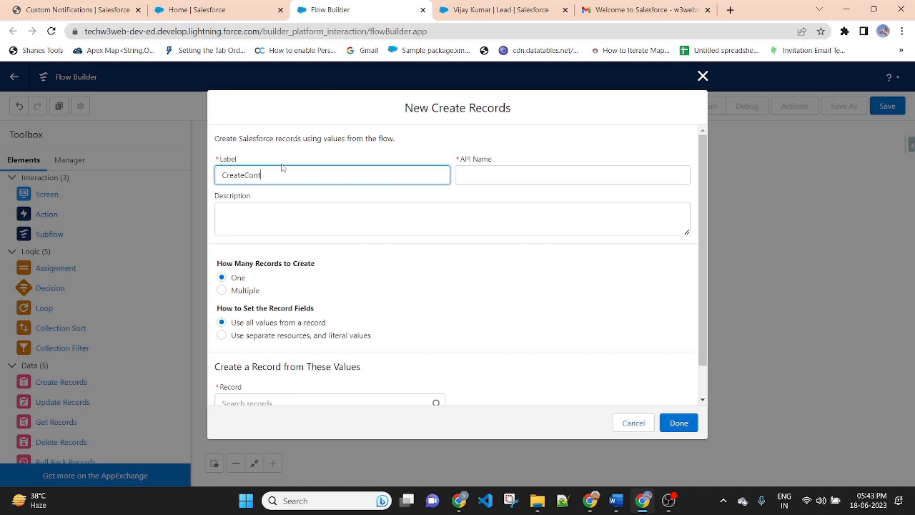
left_click(429, 140)
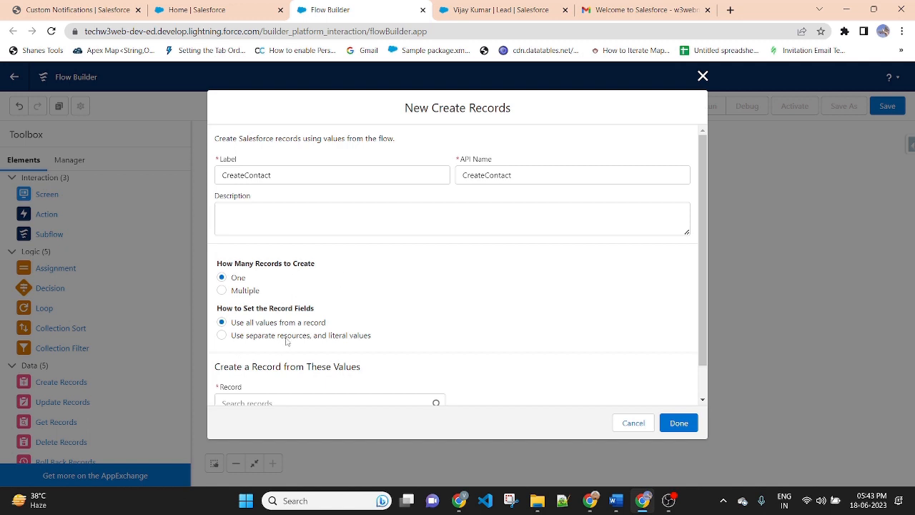
left_click(249, 341)
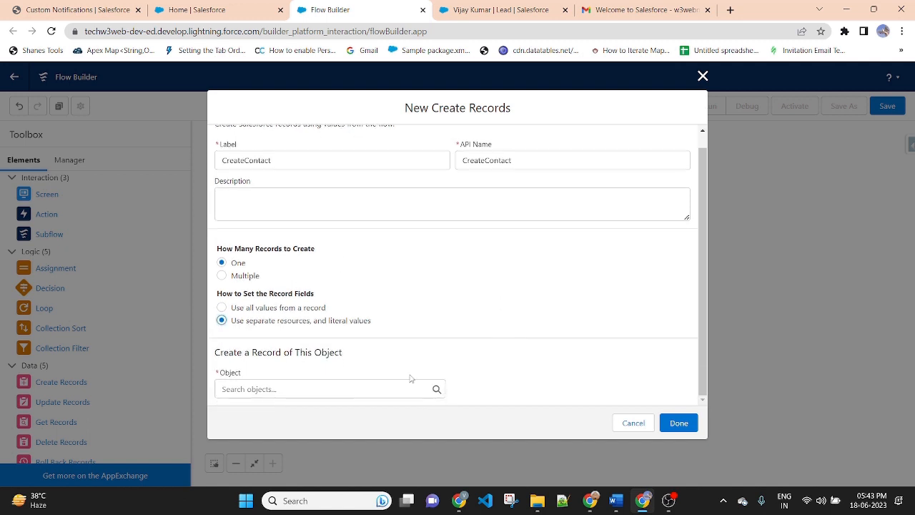
left_click(333, 391)
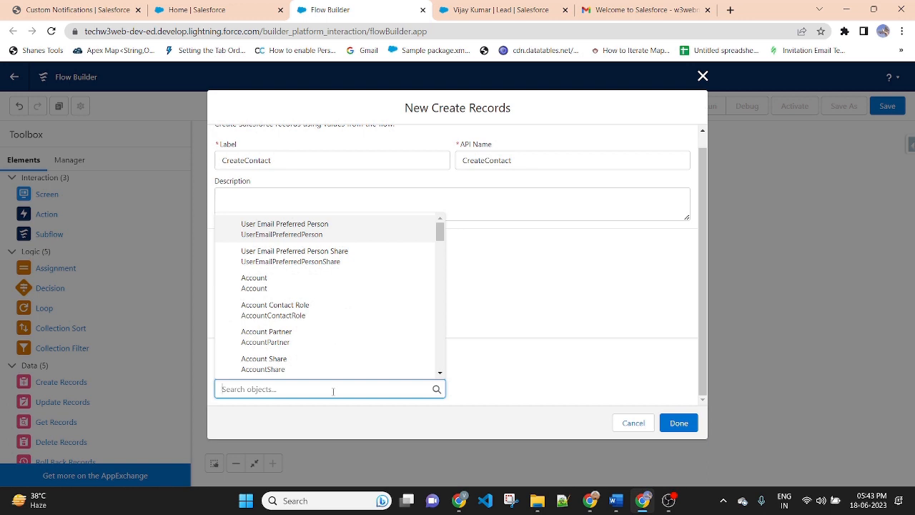
type("conta")
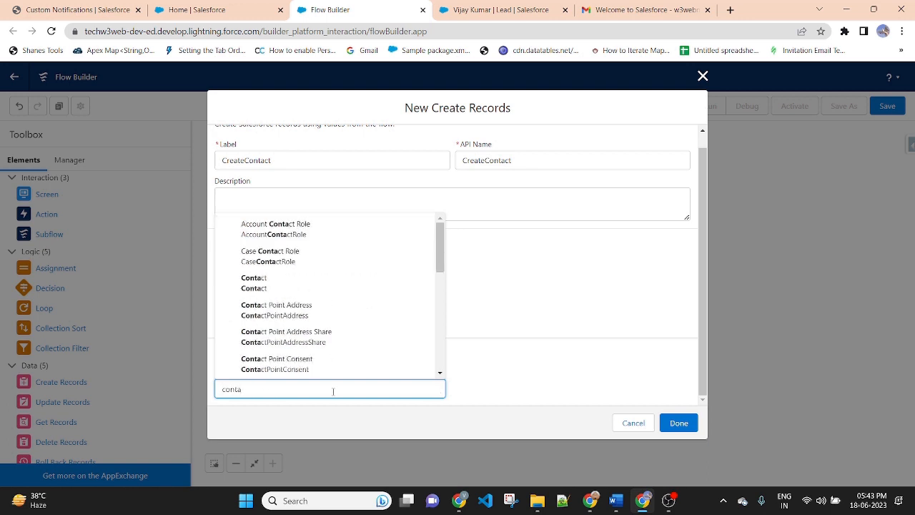
left_click(265, 283)
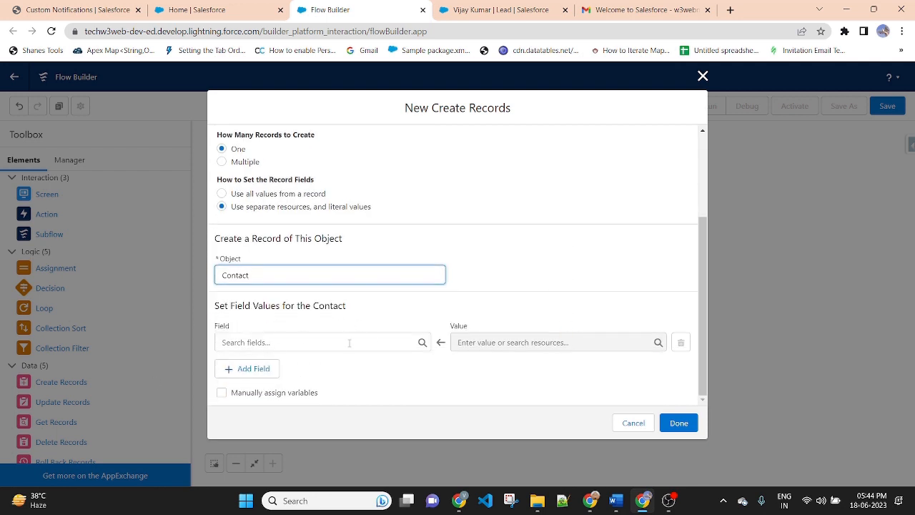
- Map the contact's FirstName field to the FirstName screen input in the CreateContact element
left_click(321, 343)
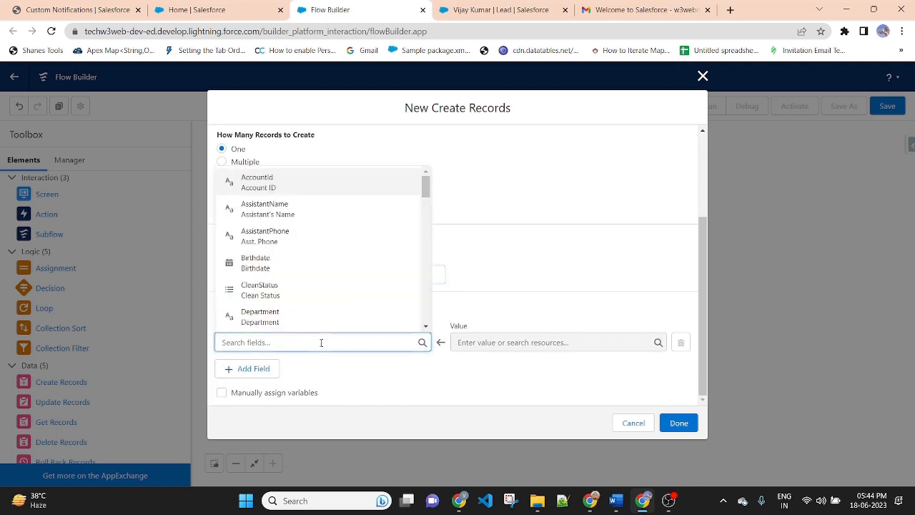
type("firs")
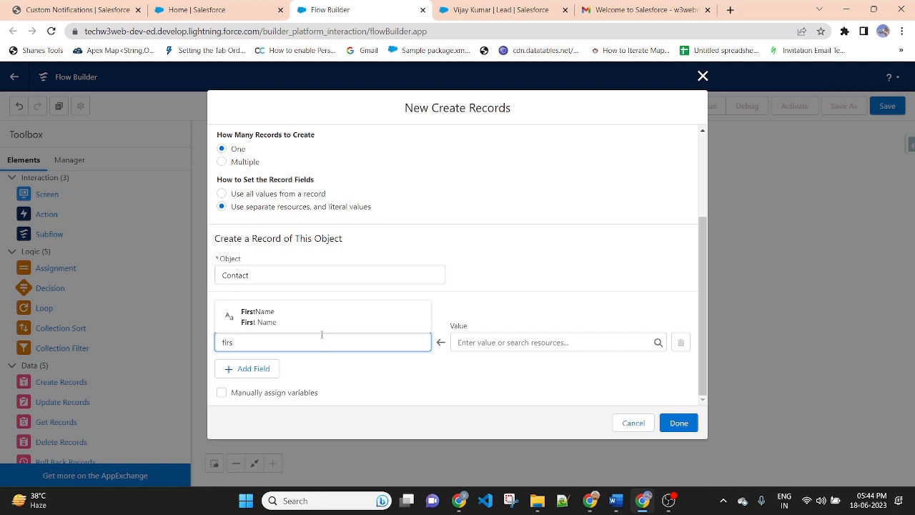
left_click(257, 318)
left_click(518, 342)
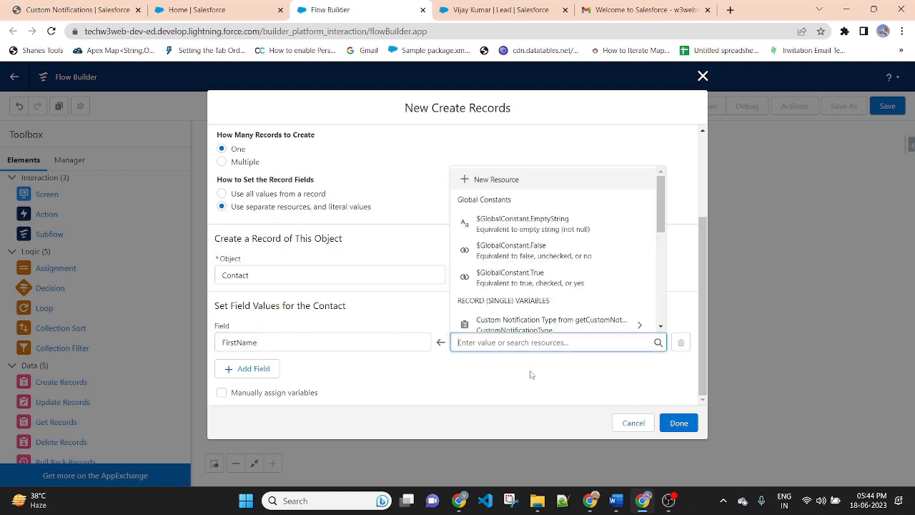
type("fir")
left_click(517, 319)
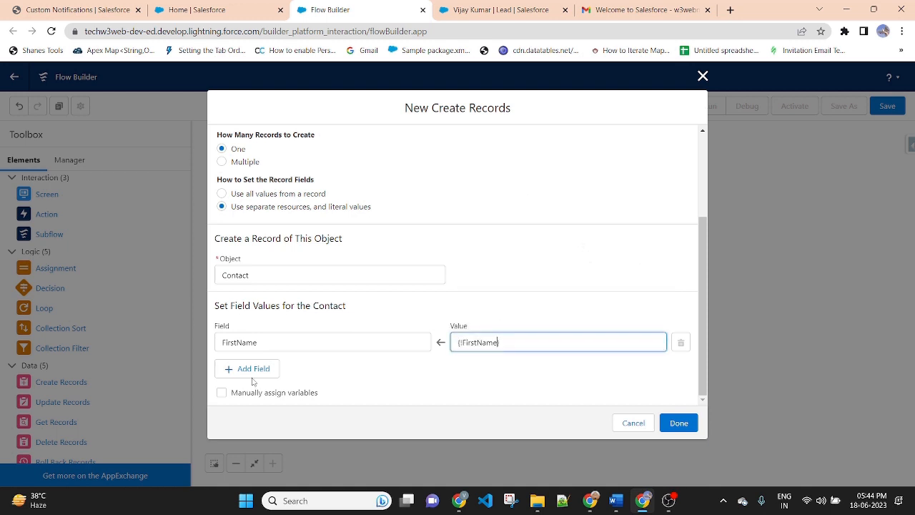
- Add a field row that maps the contact's LastName field to the Last_Name screen input
left_click(251, 371)
left_click(276, 342)
type("l")
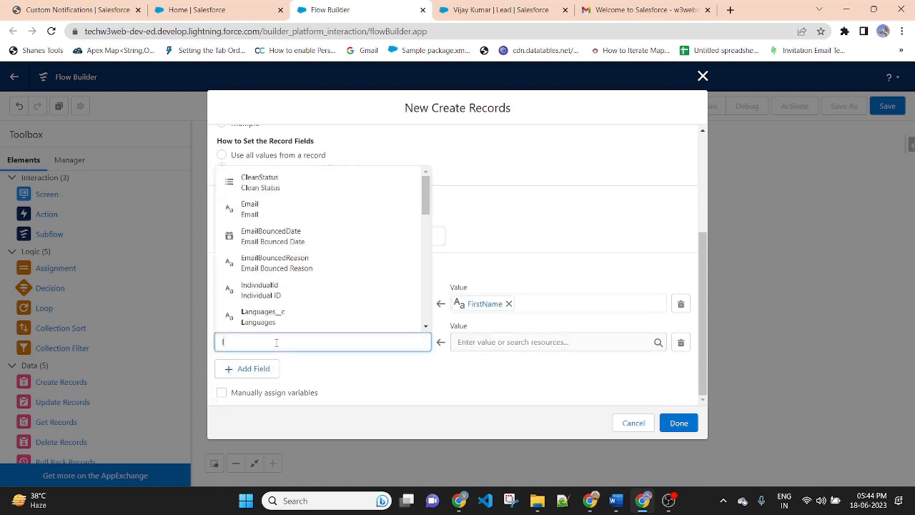
type("ast")
left_click(286, 317)
left_click(551, 341)
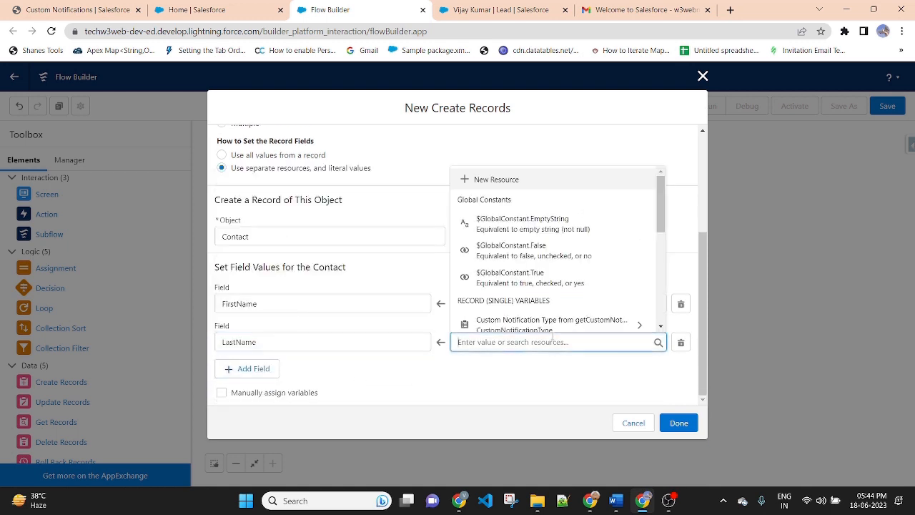
type("last")
left_click(546, 315)
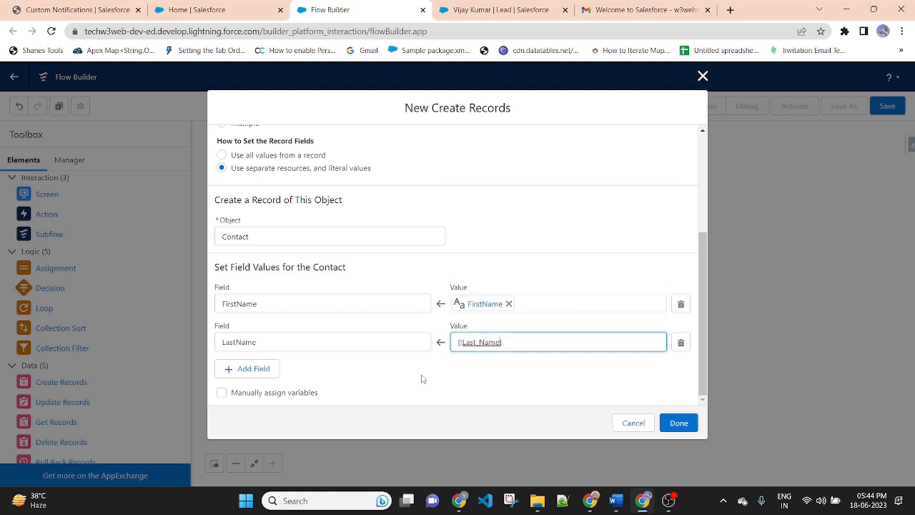
- Add a field row mapping AccountId to the recordId variable and finish the CreateContact element
left_click(275, 370)
left_click(294, 343)
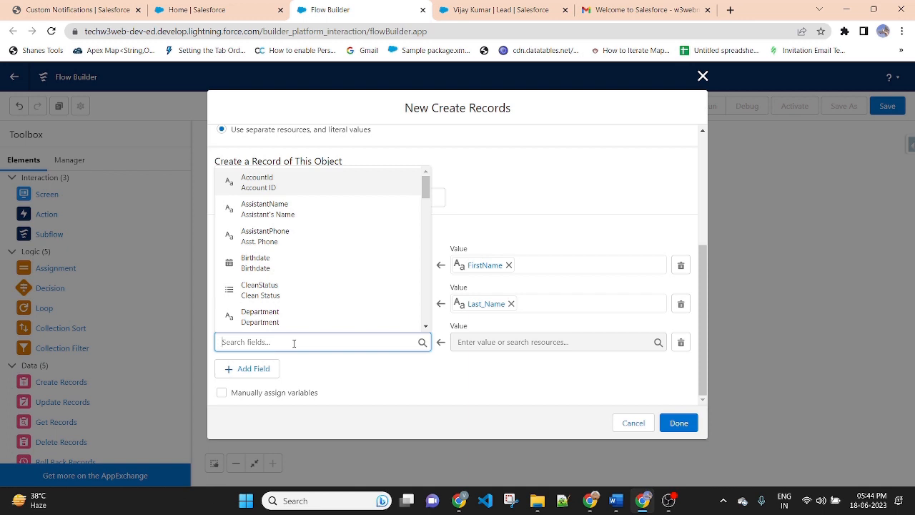
type("Acc")
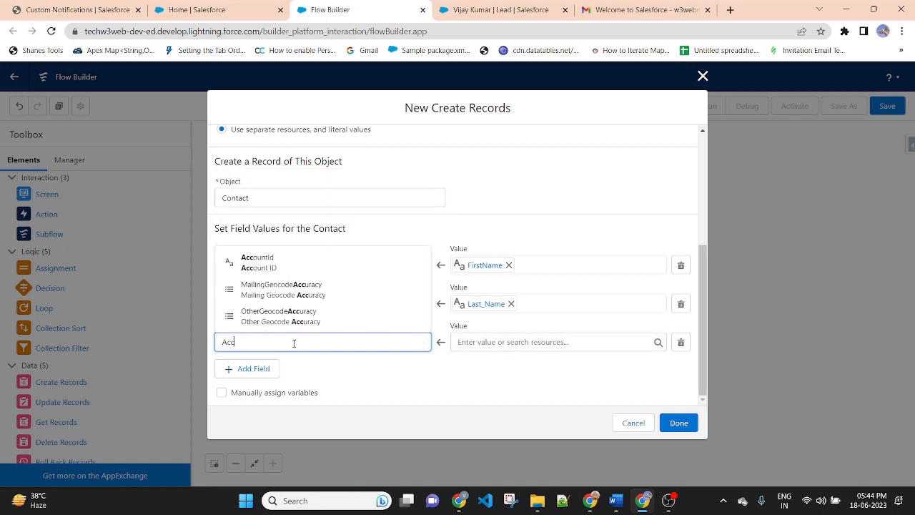
left_click(305, 274)
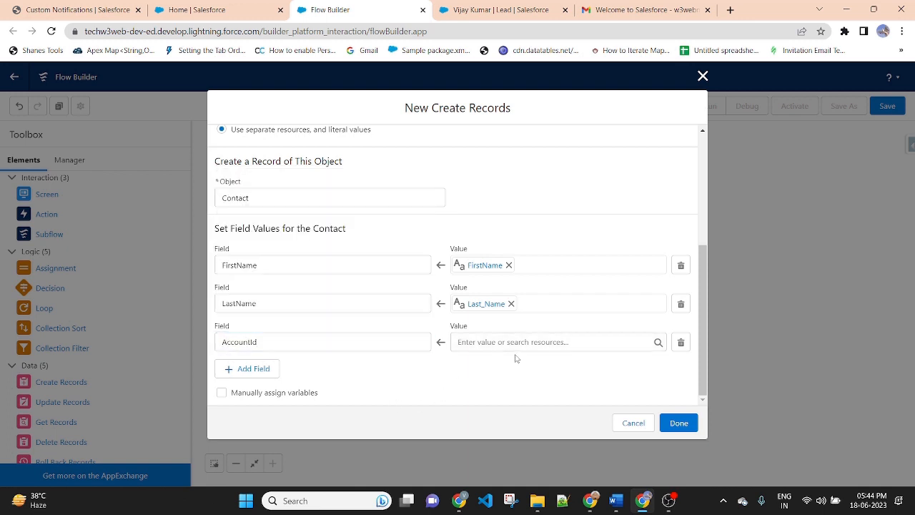
left_click(547, 344)
type("rec")
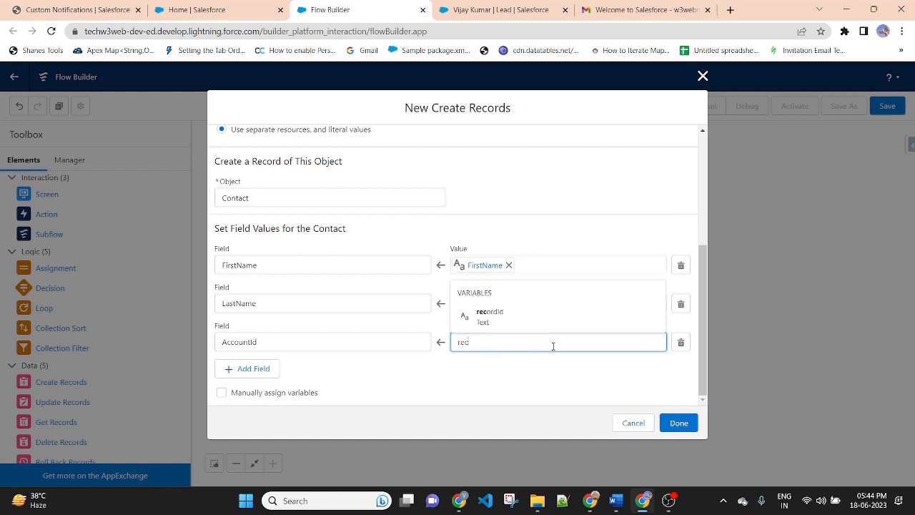
left_click(486, 312)
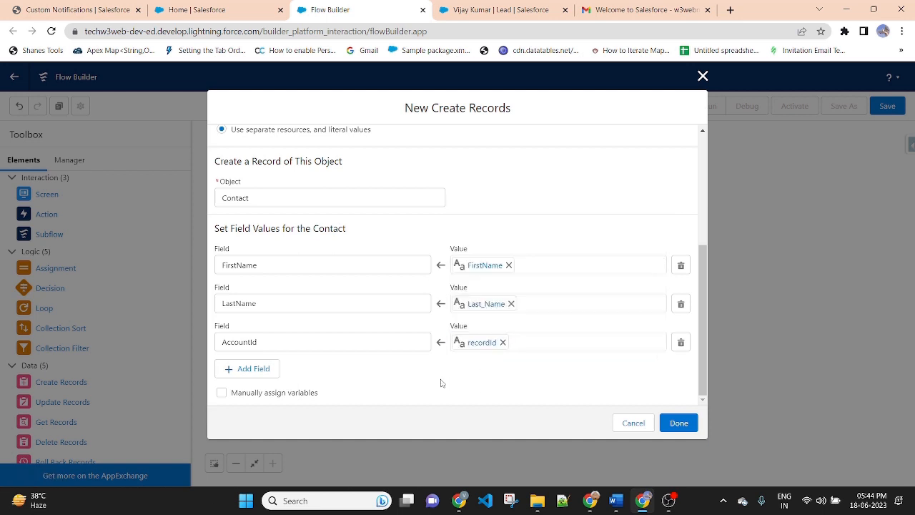
left_click(676, 423)
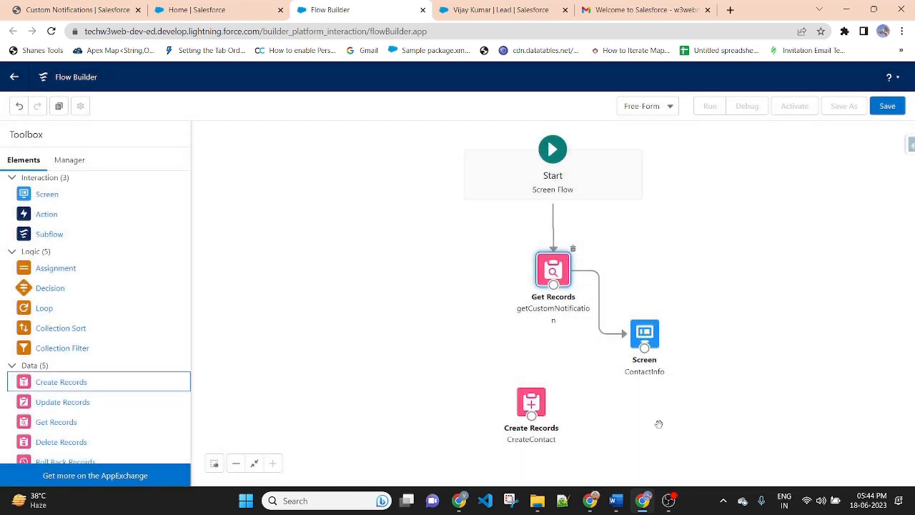
- Connect the ContactInfo screen to CreateContact and rearrange the three elements diagonally beneath Start
left_click_drag(520, 403, 759, 356)
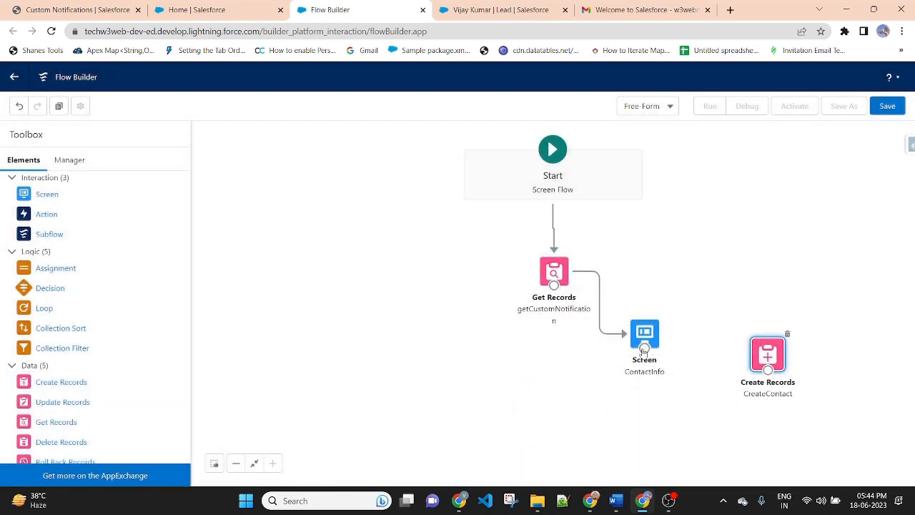
left_click_drag(645, 349, 576, 398)
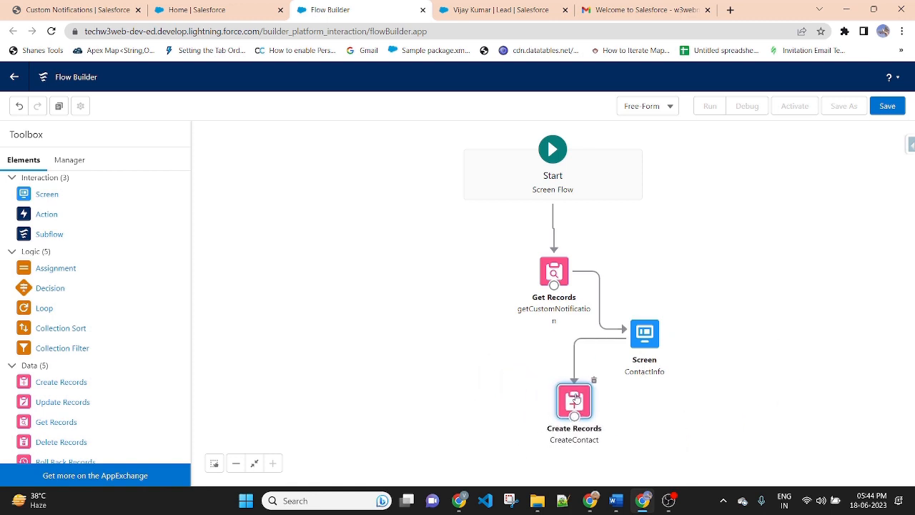
left_click_drag(557, 270, 435, 234)
left_click_drag(642, 331, 517, 255)
left_click_drag(583, 405, 593, 318)
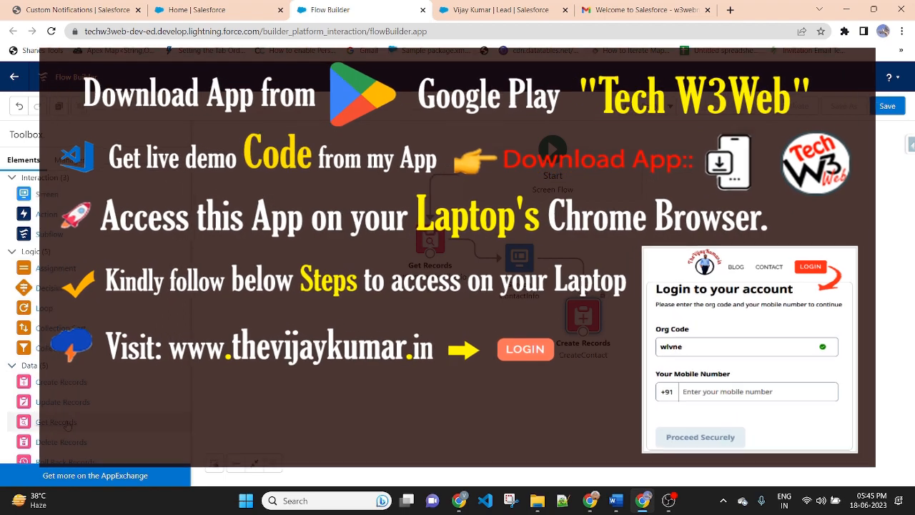
- Add another Get Records element to the flow canvas
left_click_drag(69, 427, 286, 361)
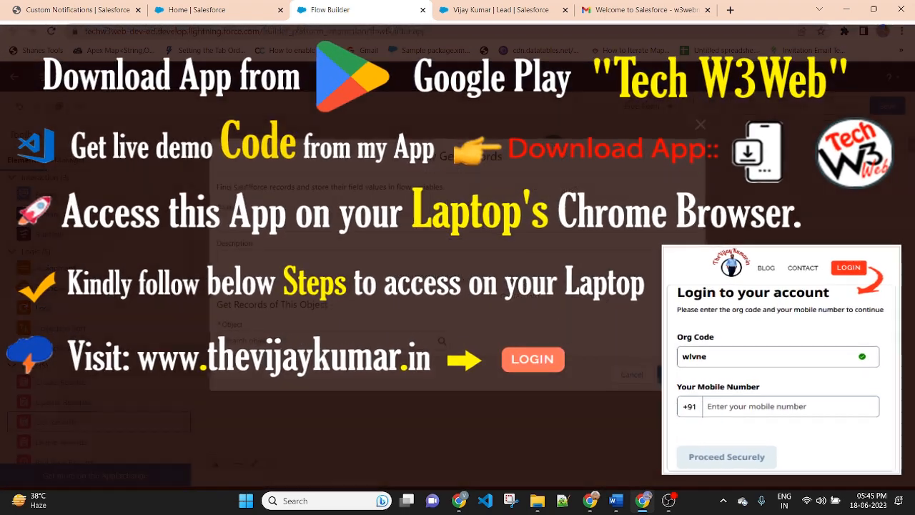